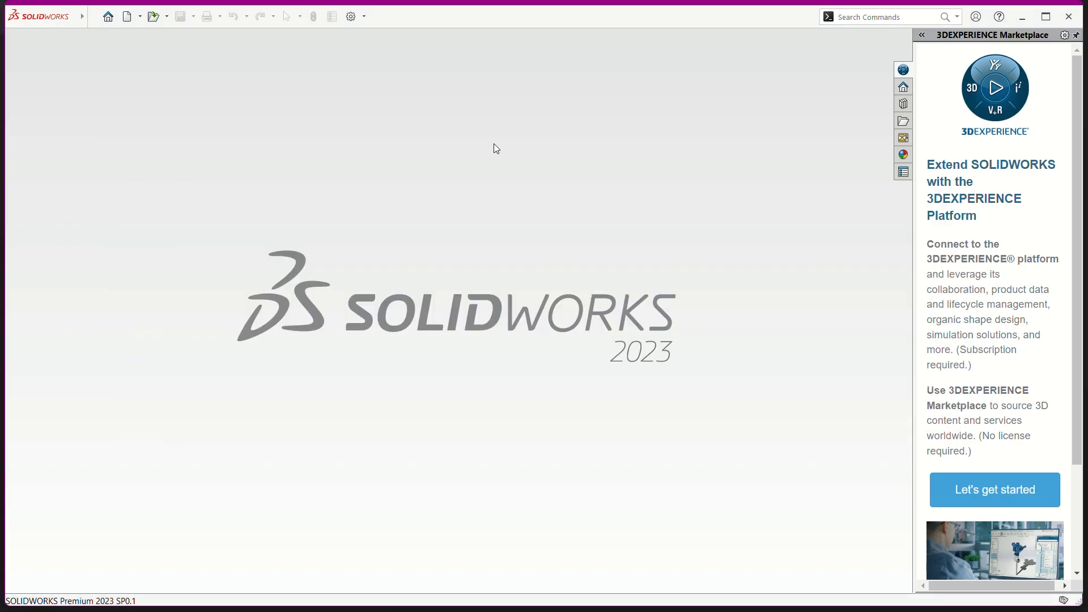
Check the pulley reference drawing in the image viewer, return to SOLIDWORKS and create a new part
key(alt+Tab)
key(alt+Tab)
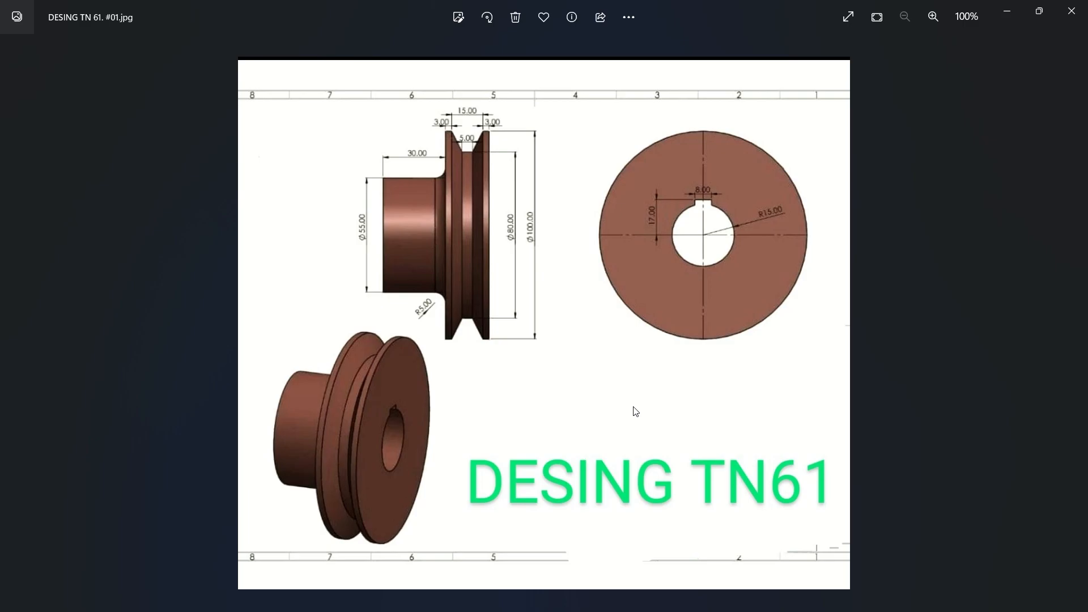
key(alt+Tab)
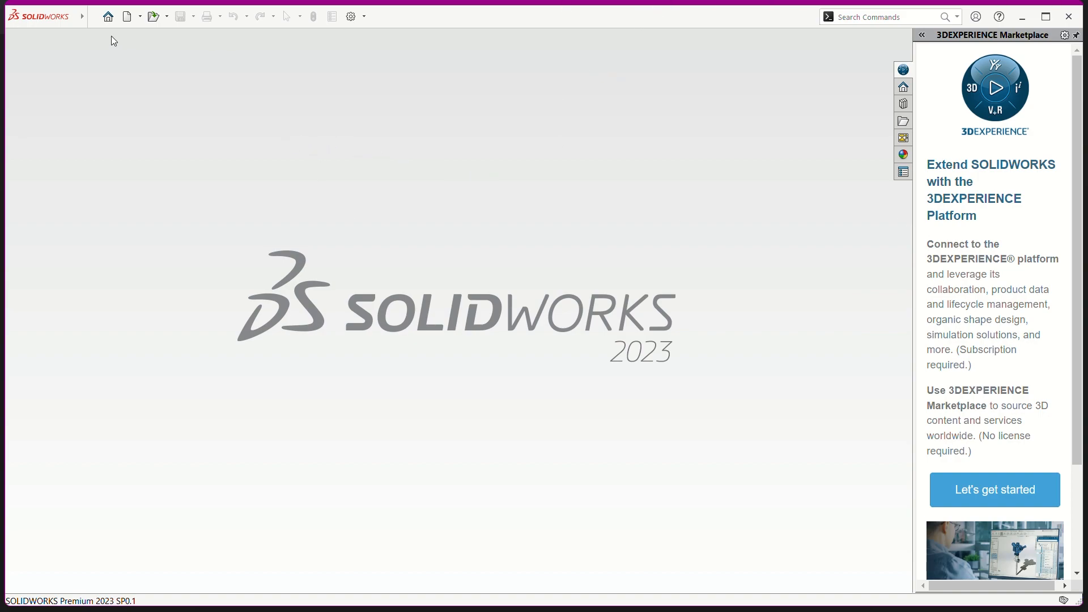
click(108, 17)
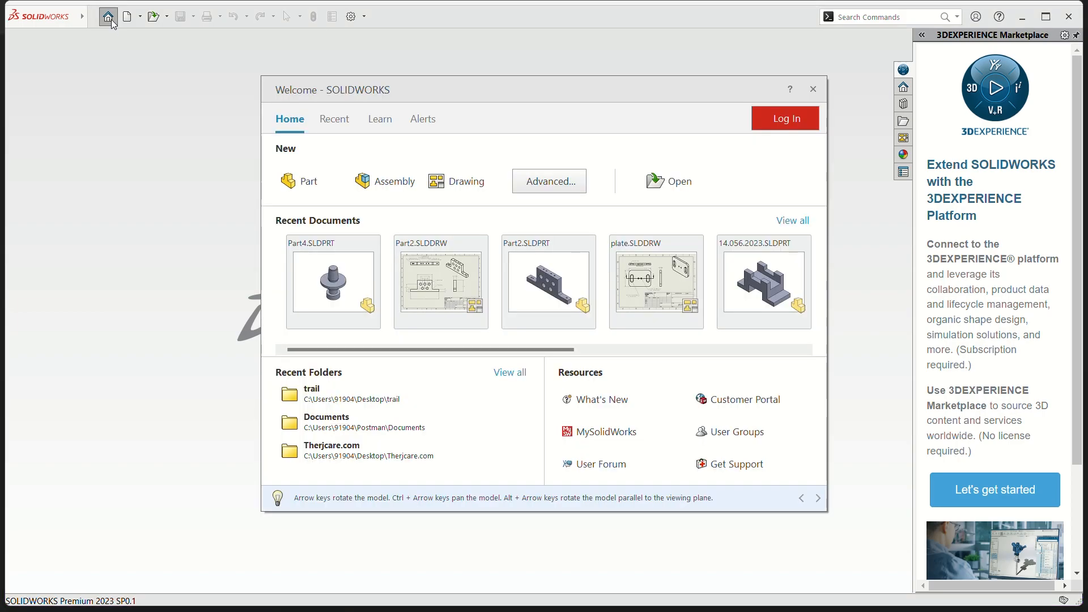
click(299, 187)
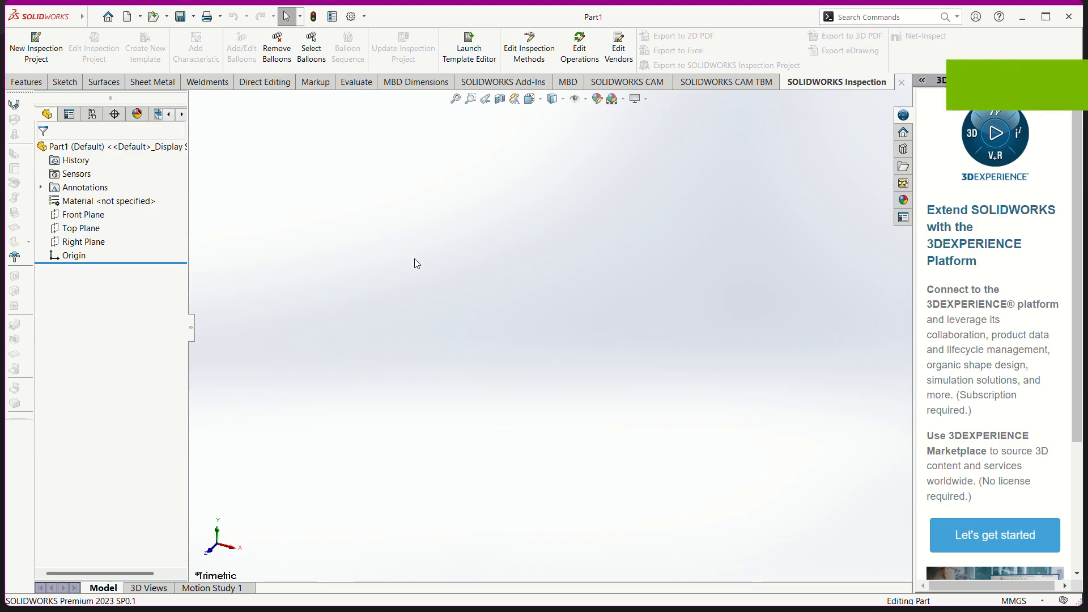
On the Front Plane, sketch infinite horizontal and vertical construction lines through the origin
click(97, 216)
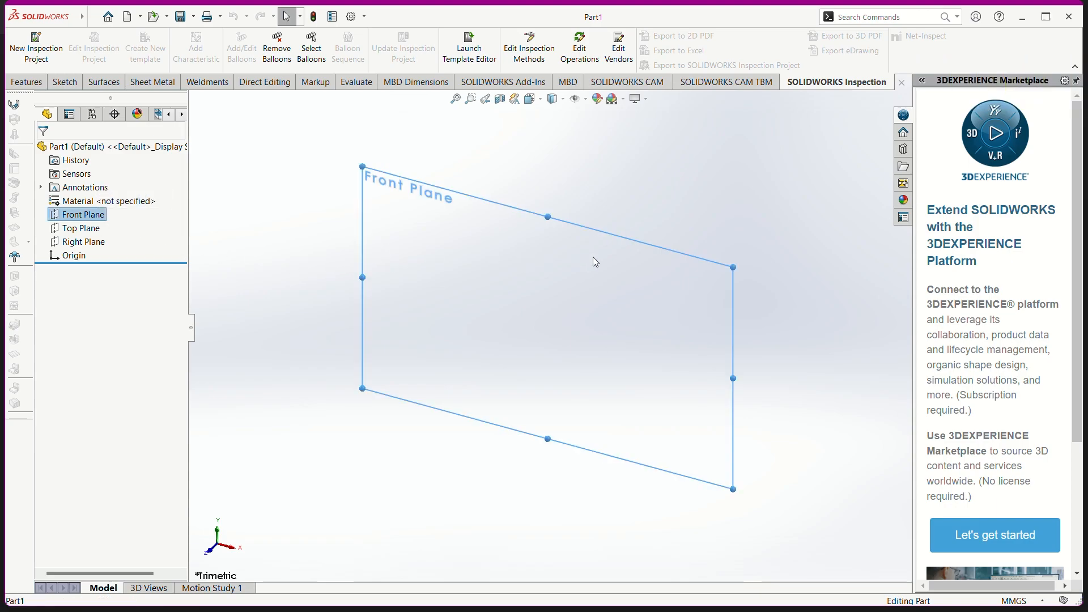
key(ctrl+1)
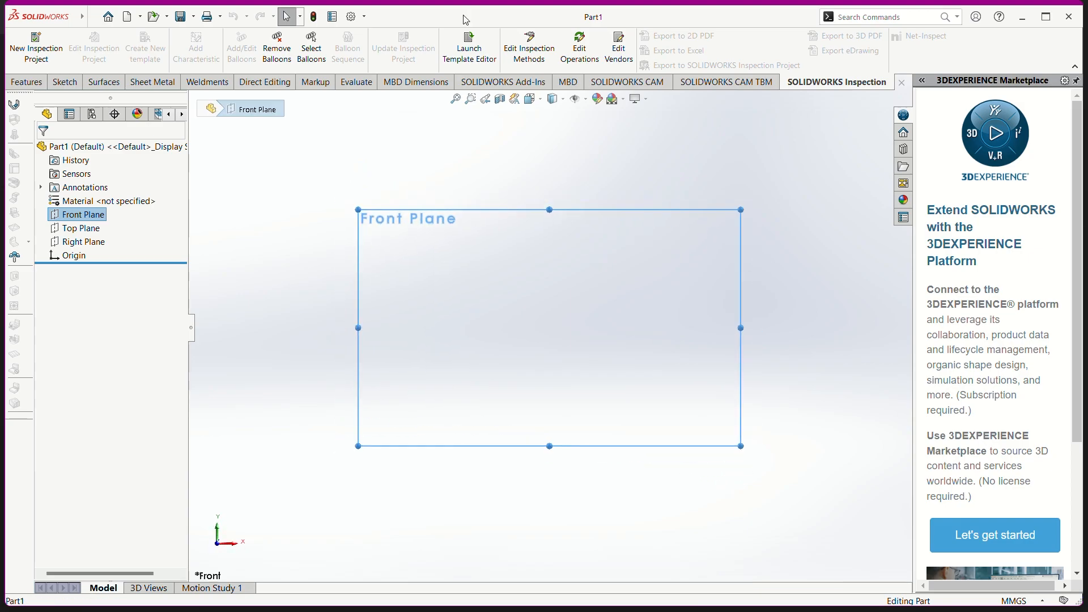
click(65, 82)
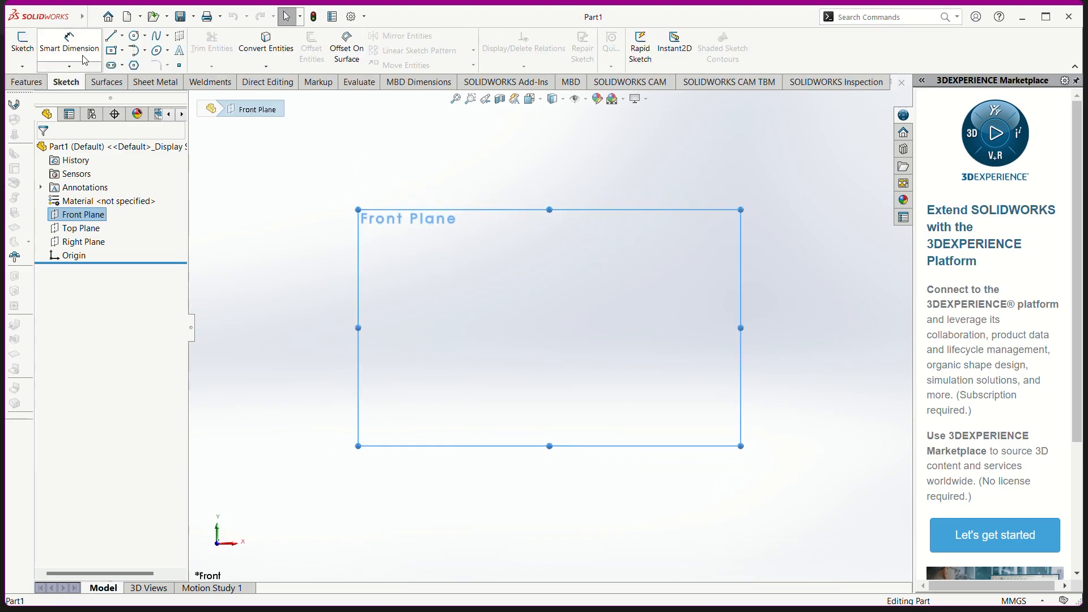
click(109, 36)
click(105, 302)
click(104, 320)
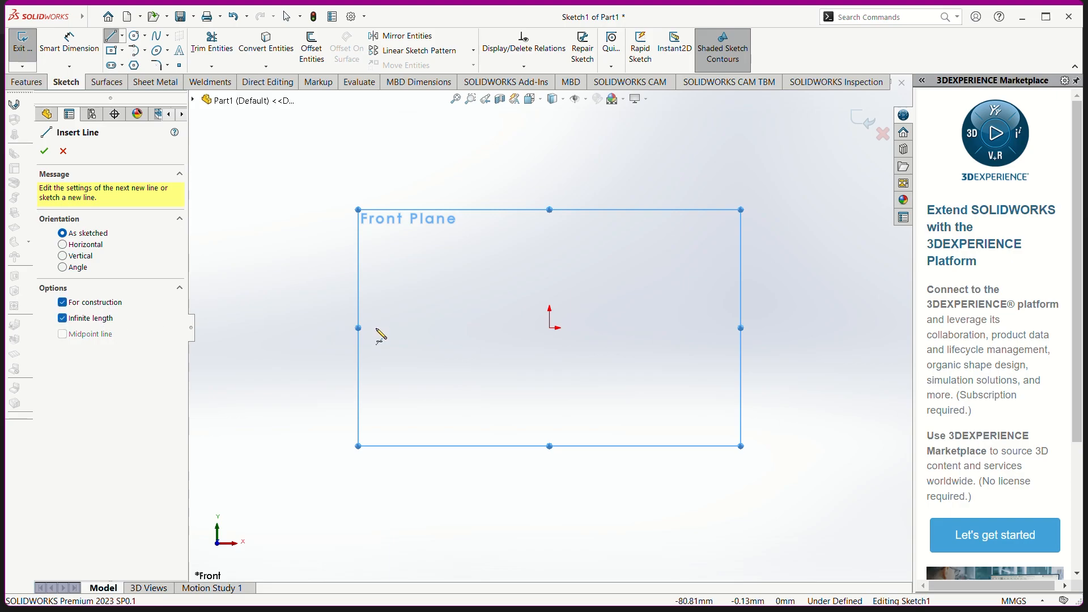
click(550, 328)
click(605, 336)
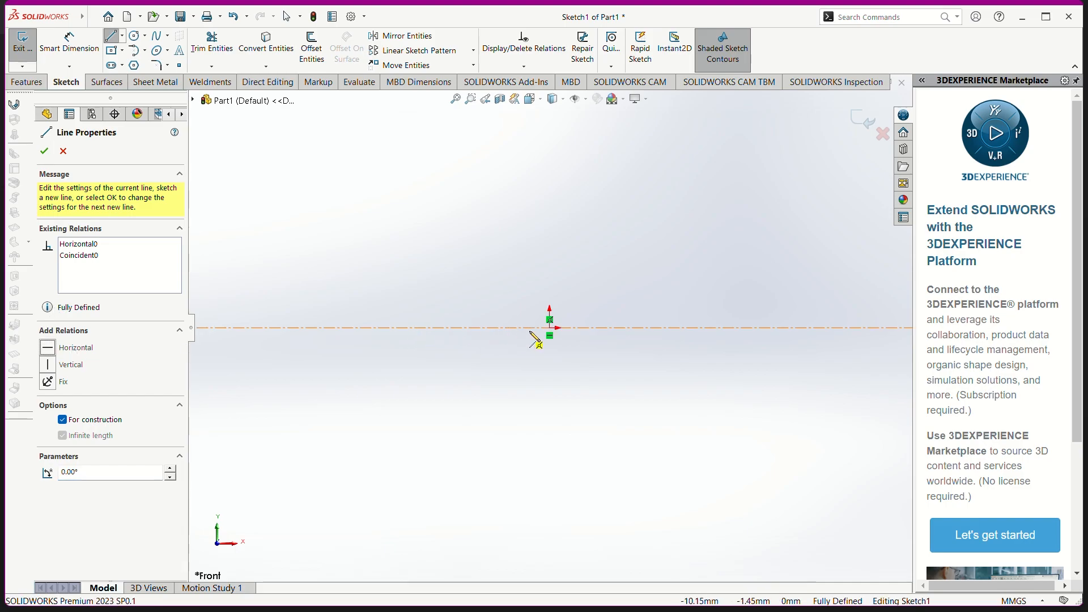
click(550, 328)
click(562, 363)
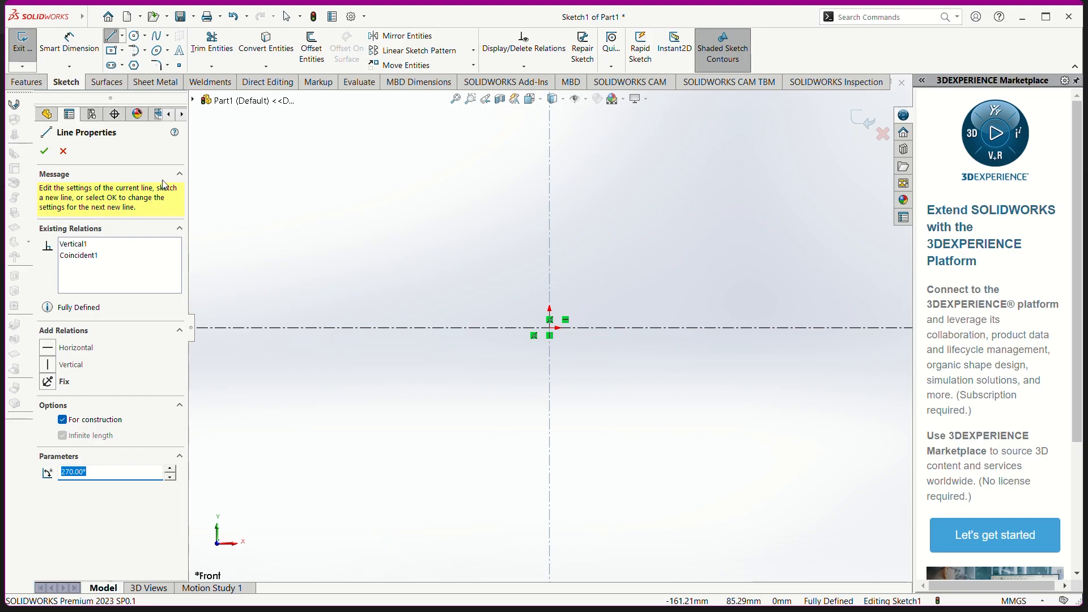
Sketch the hub outline from the origin: about 37 mm up, 34 mm across, a tangent quarter arc and a vertical line about 28 mm long
key(alt+Tab)
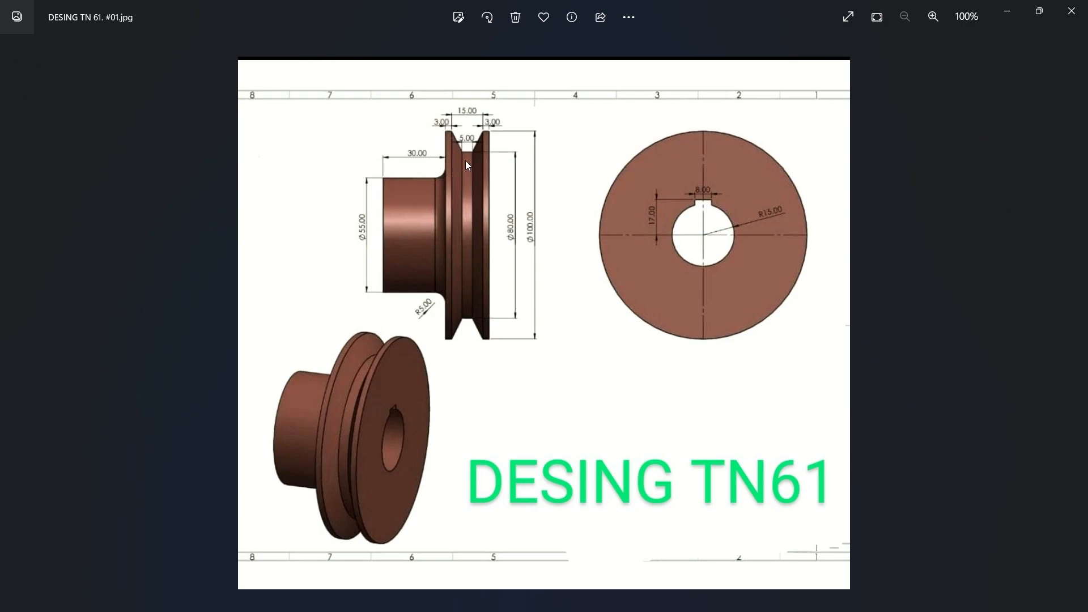
key(alt+Tab)
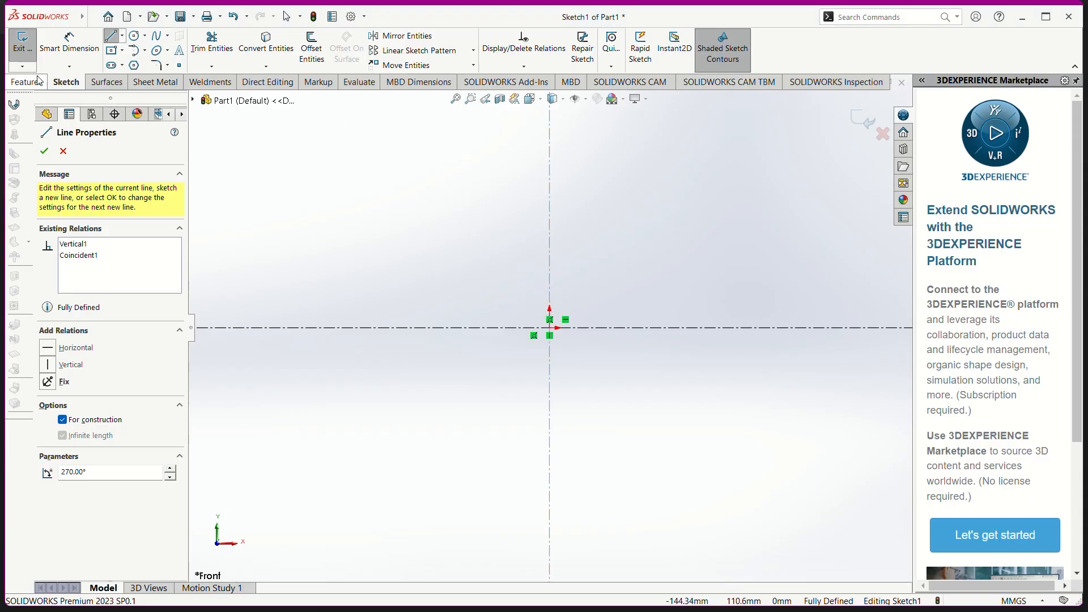
click(111, 36)
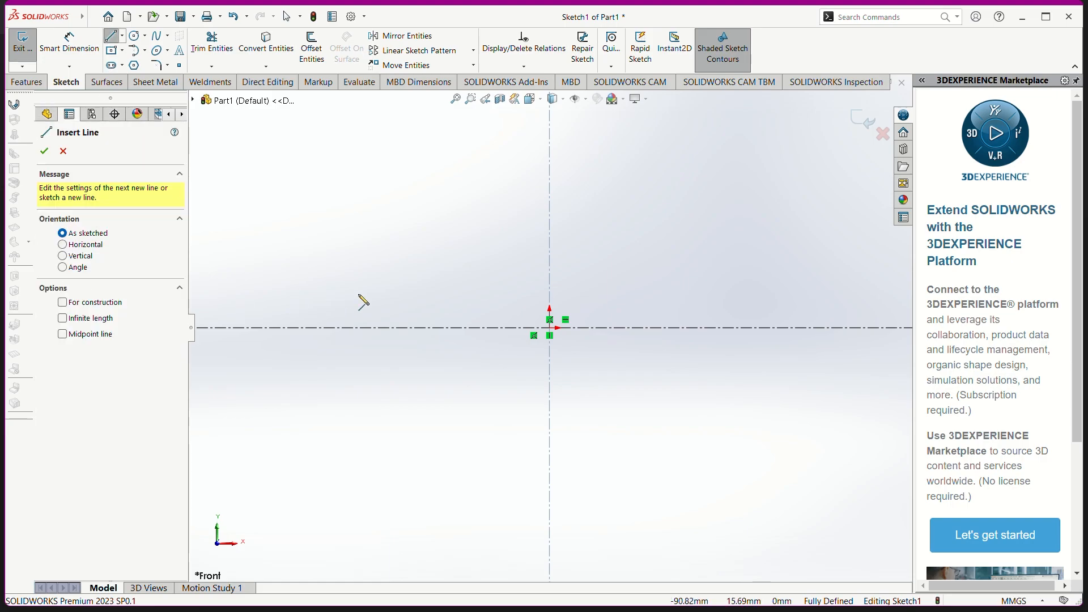
click(549, 327)
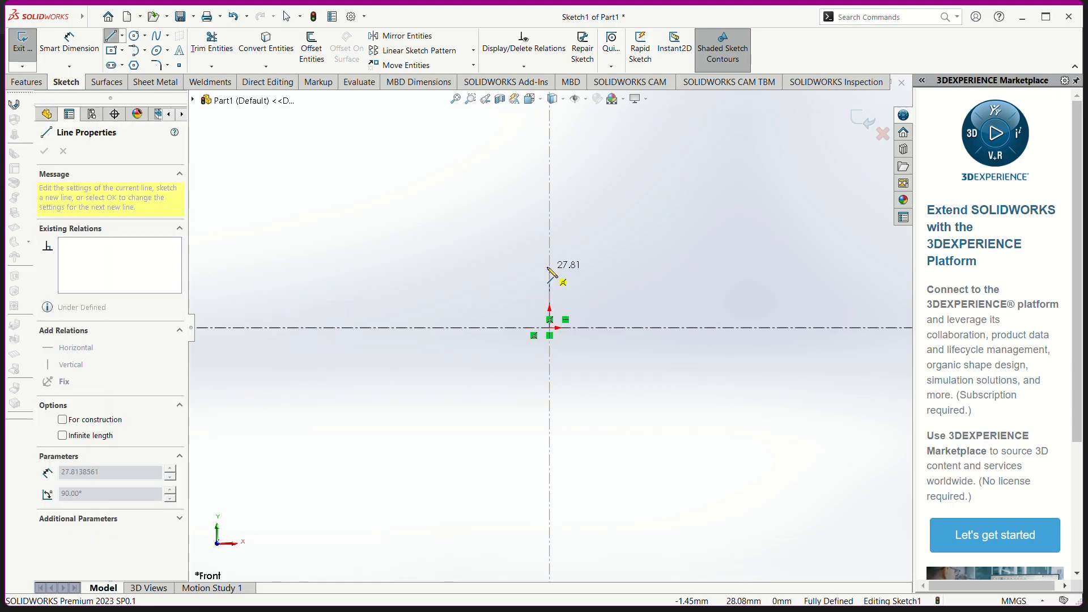
click(549, 247)
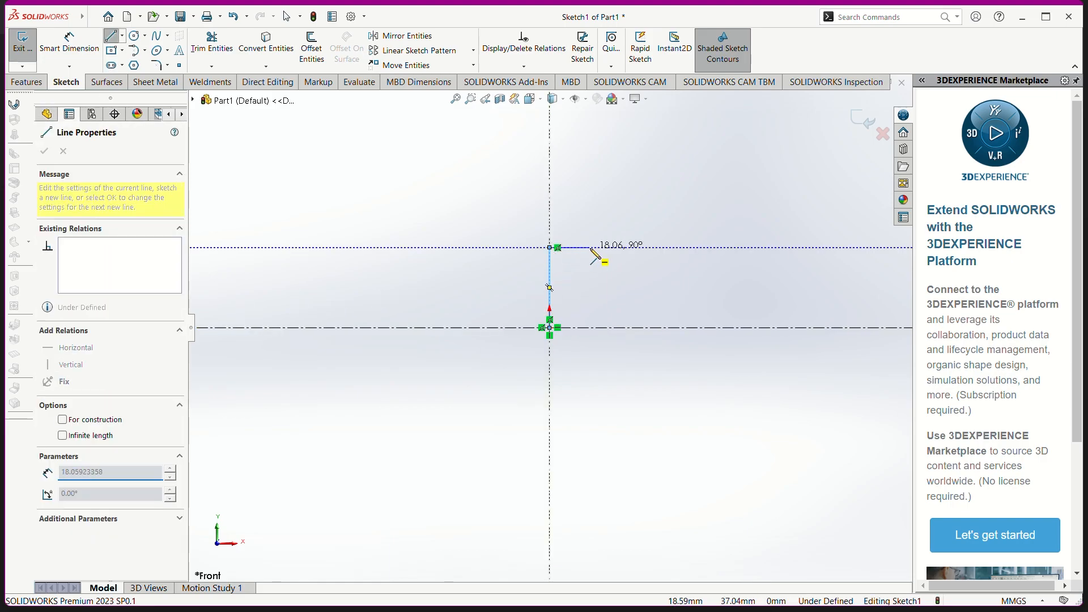
double_click(623, 247)
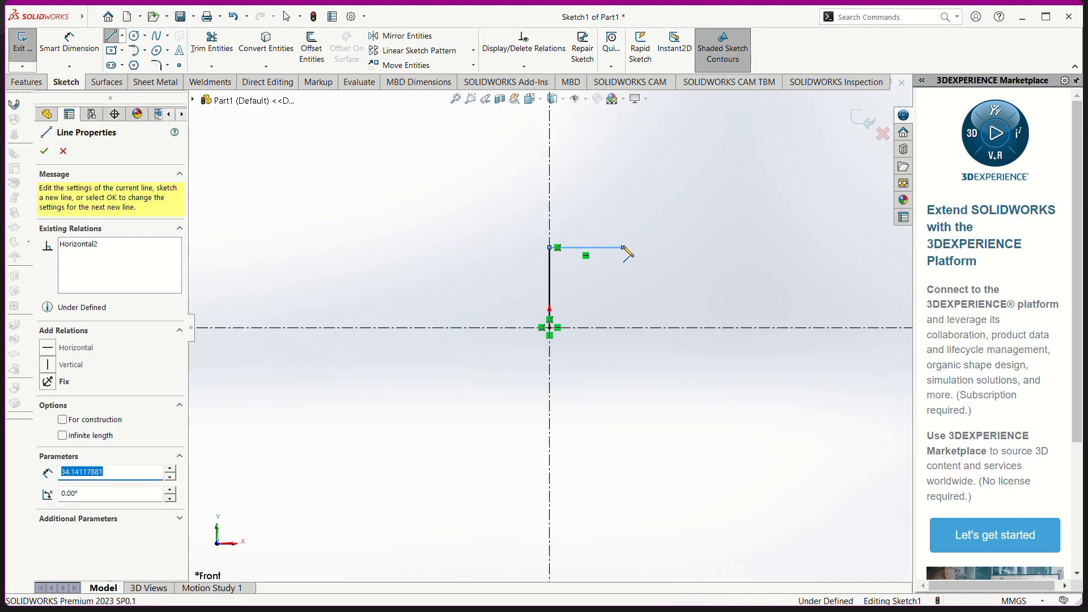
click(623, 247)
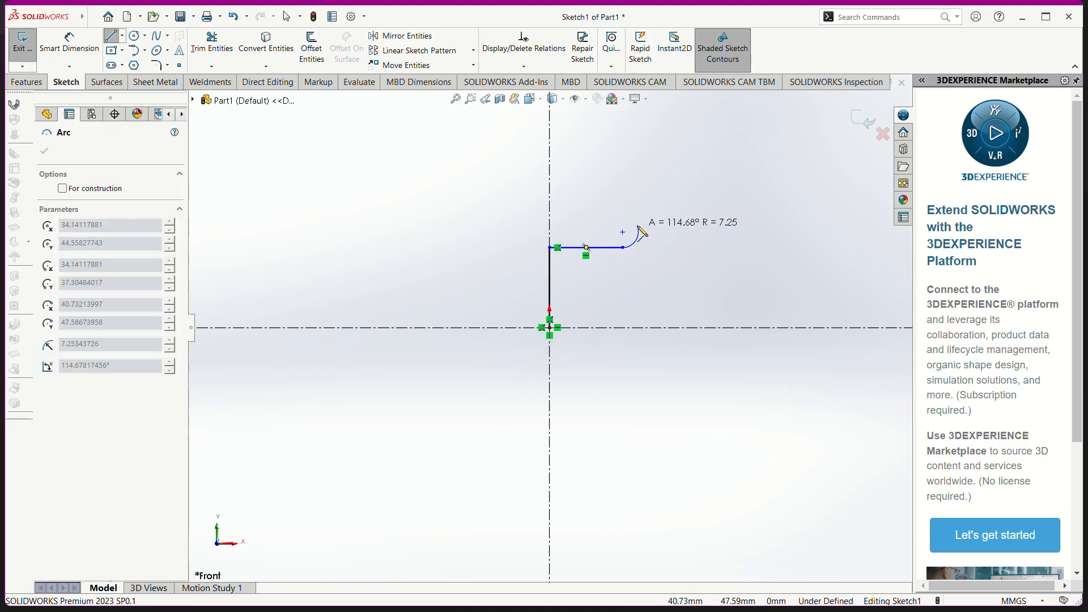
click(640, 231)
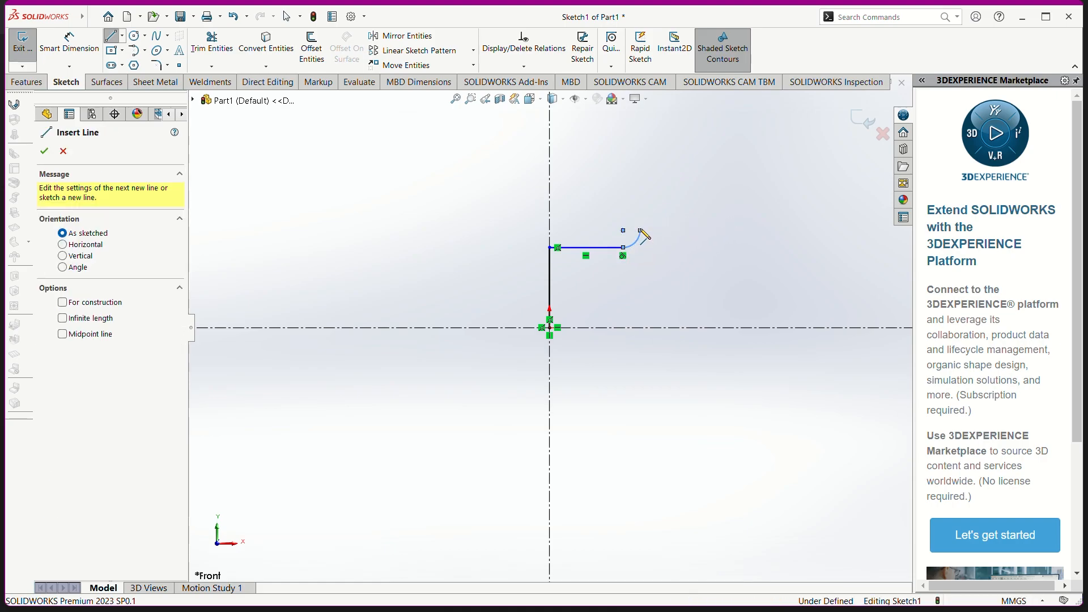
click(640, 169)
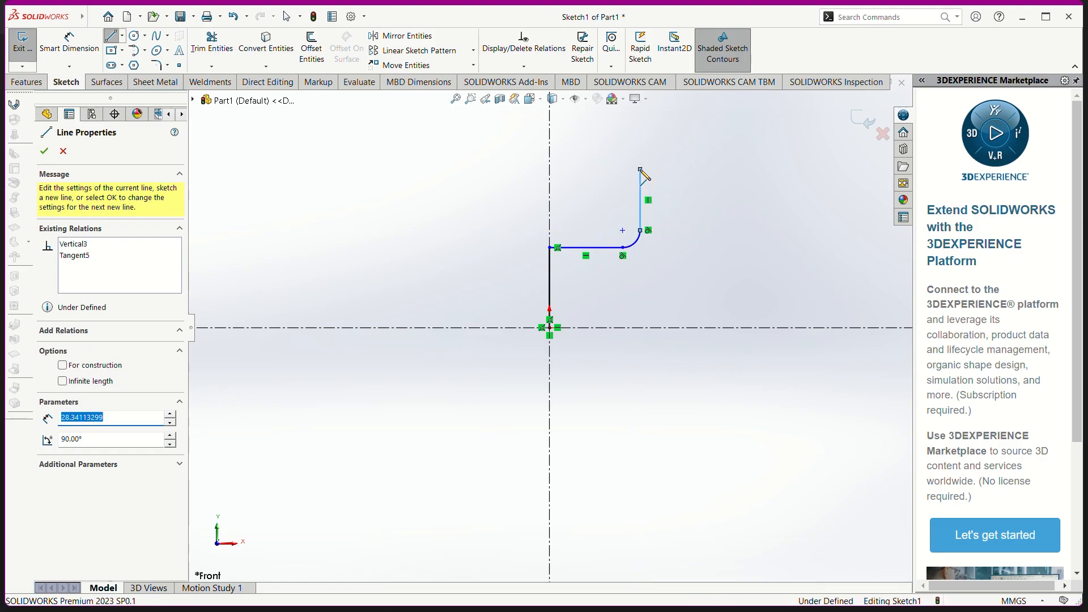
Sketch the rim's two flats with a tapered flat-bottomed groove between them, and close the profile along the horizontal axis at the origin, about 90 mm long
click(666, 169)
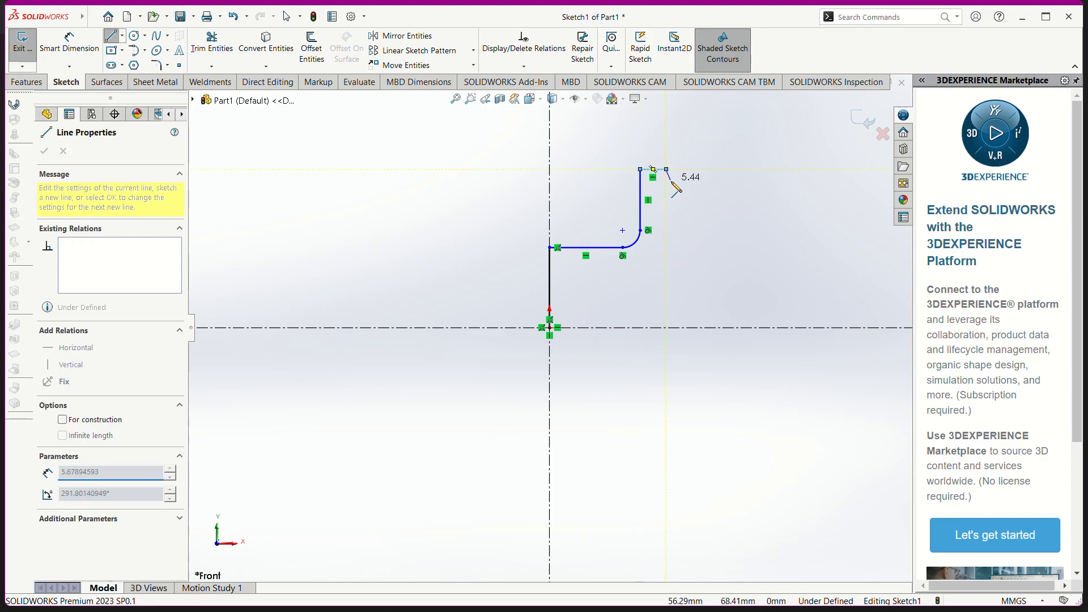
click(677, 200)
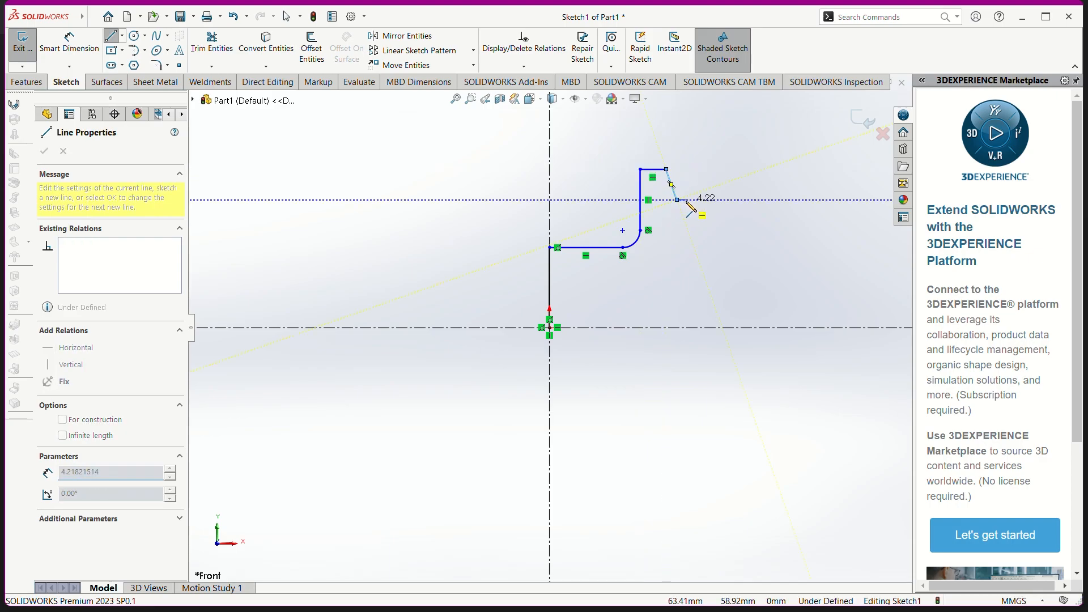
click(702, 199)
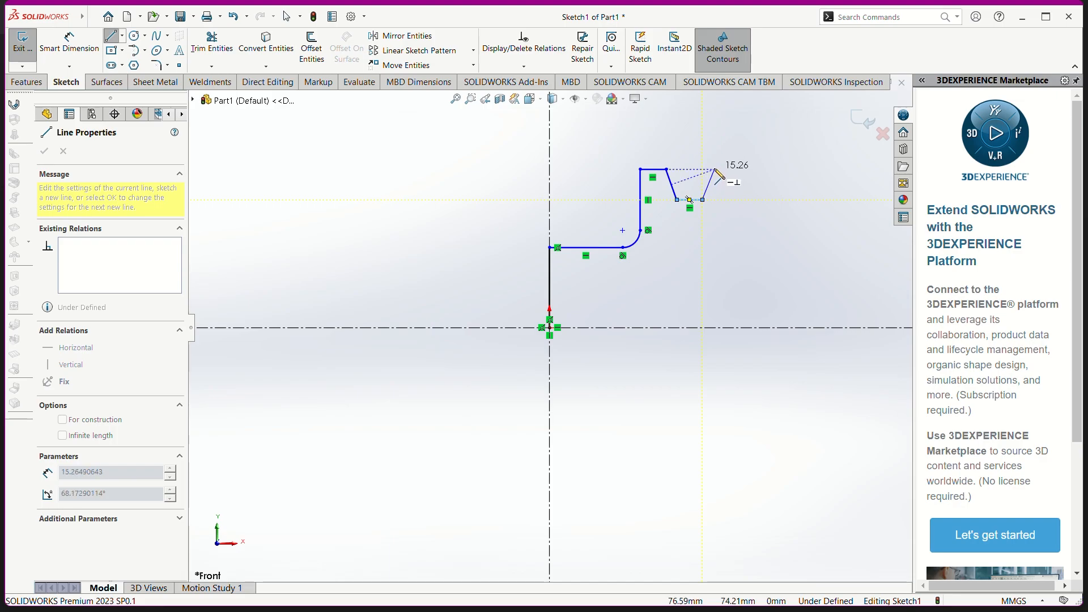
click(714, 169)
click(742, 169)
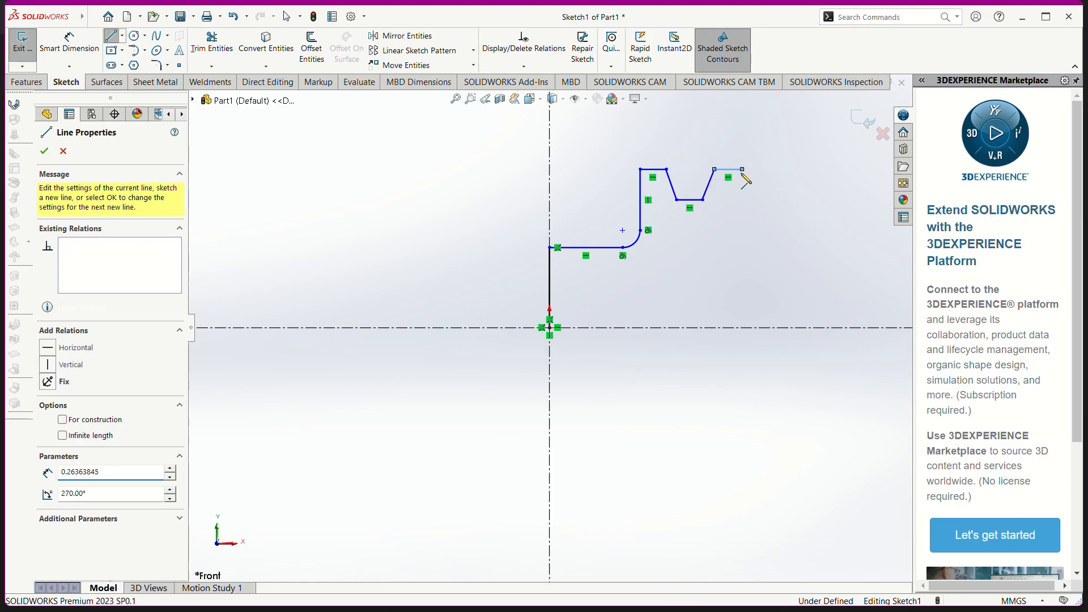
click(742, 328)
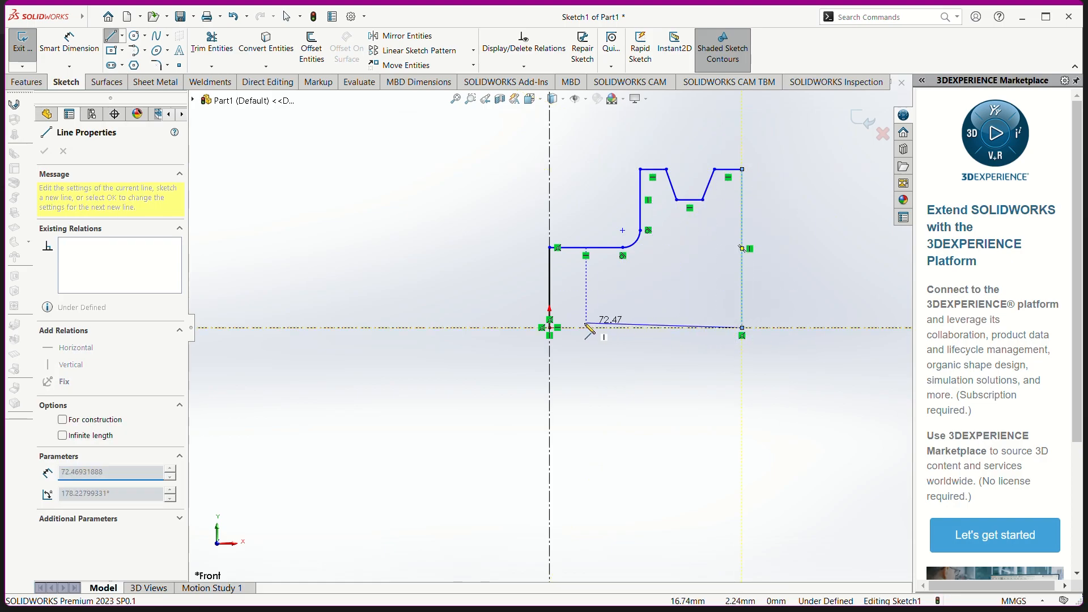
click(549, 328)
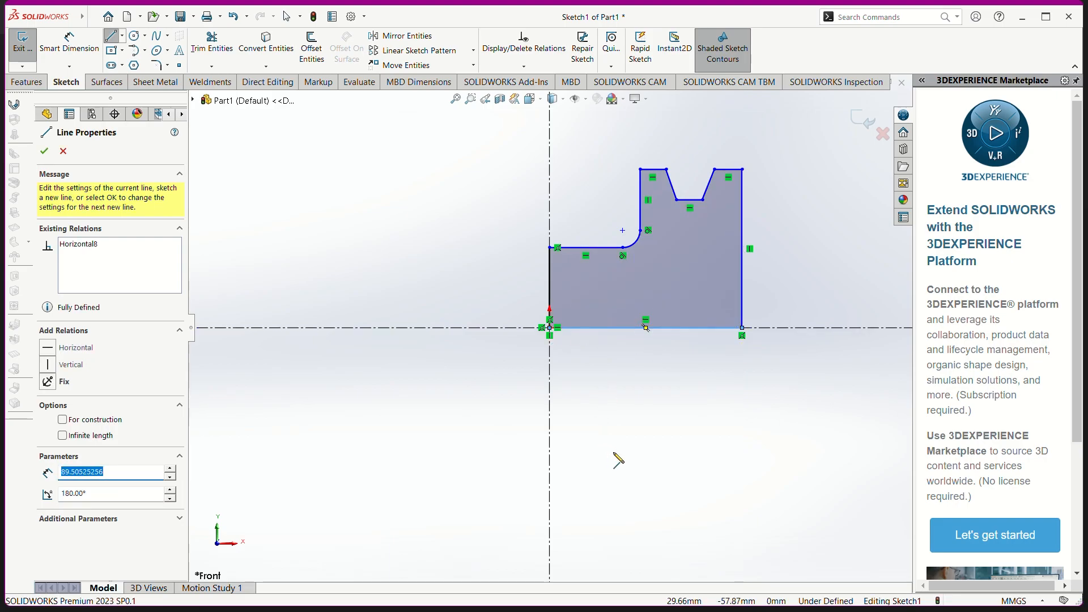
key(alt+Tab)
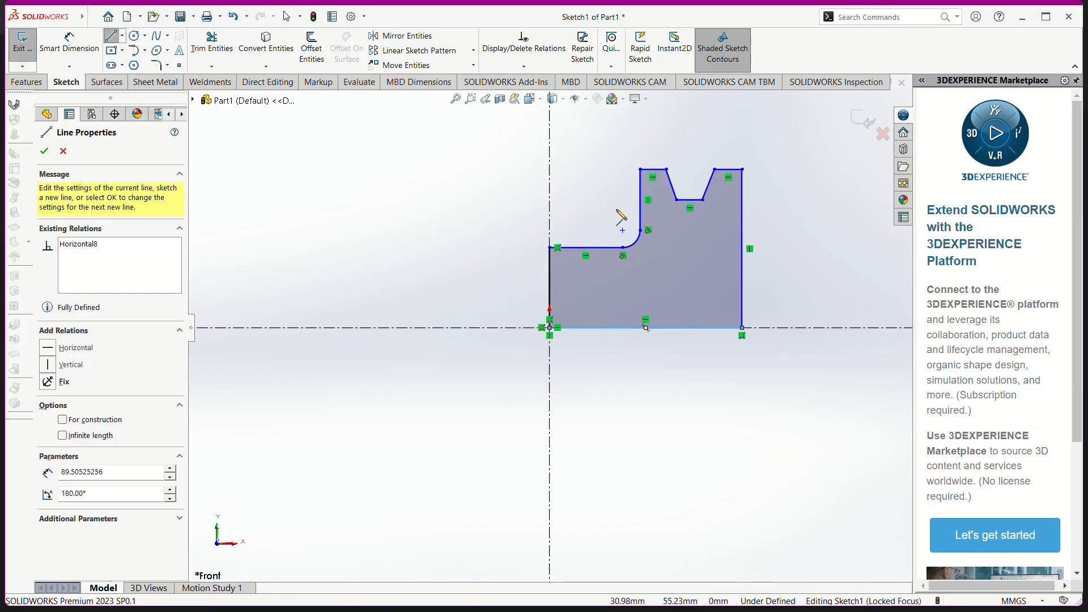
click(45, 151)
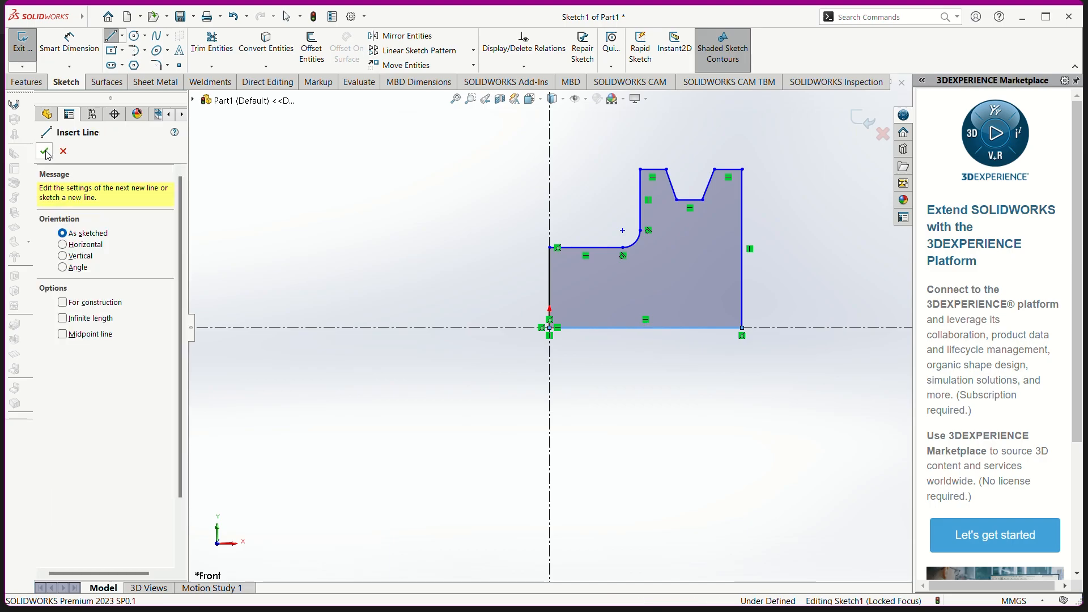
Dimension the horizontal distance from the hub's end point to the rim's adjacent vertical face as 30 mm, following the reference drawing
click(76, 56)
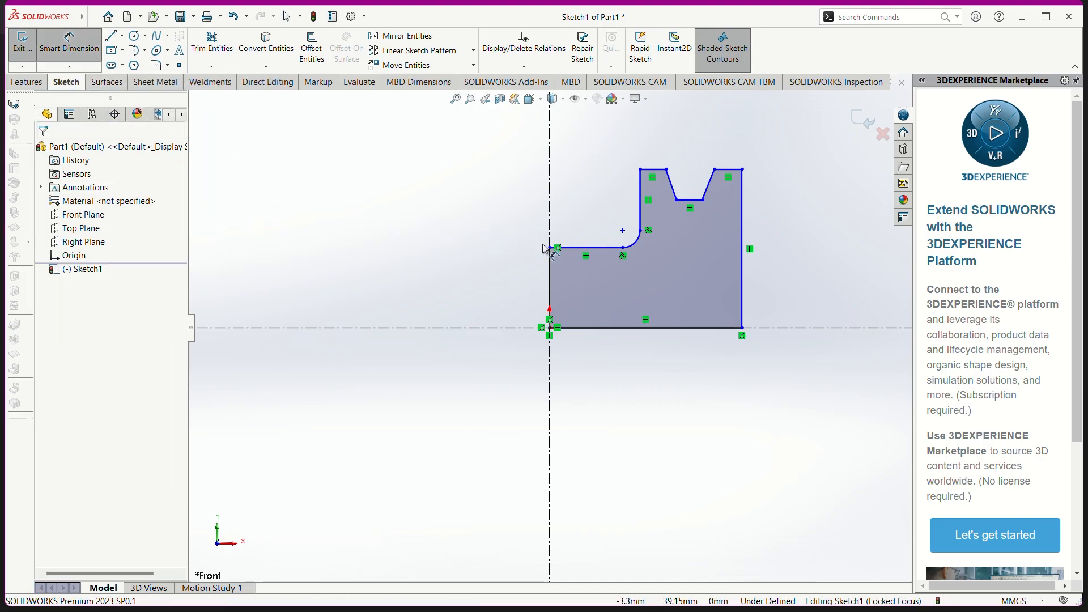
key(alt+Tab)
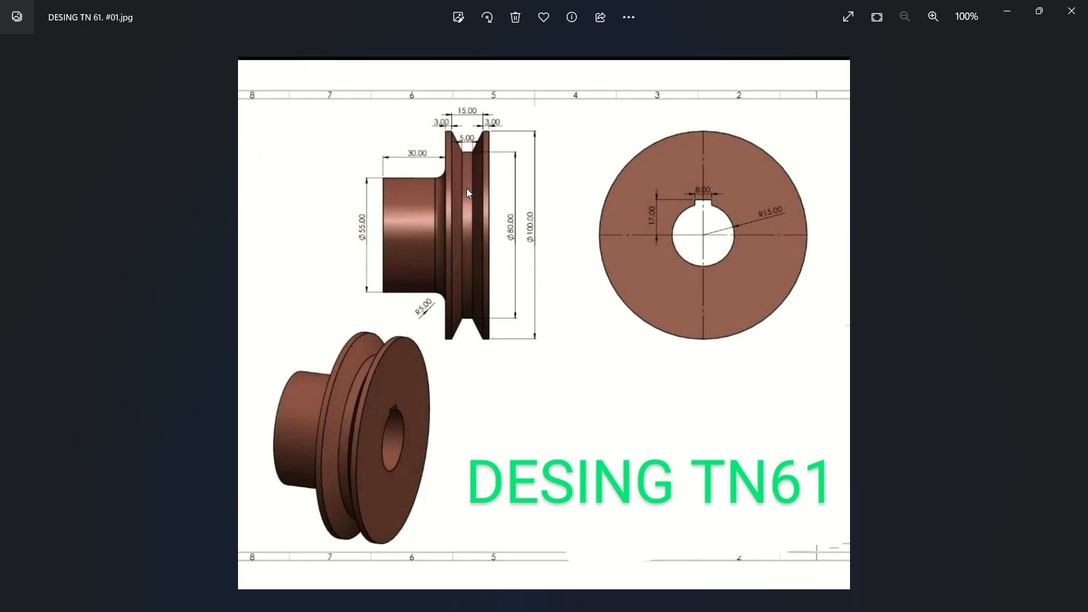
key(alt+Tab)
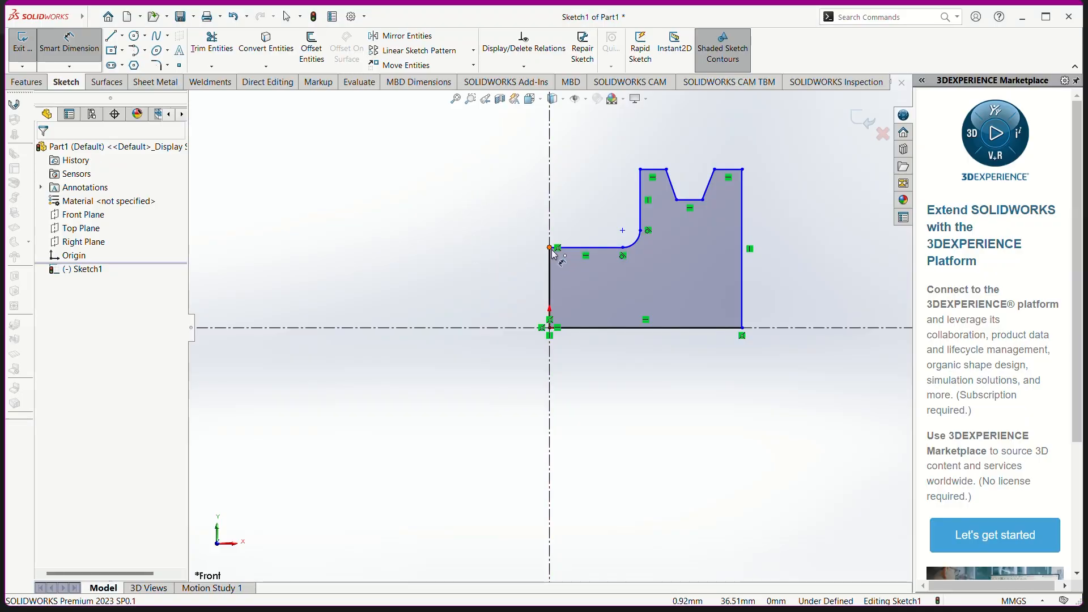
click(549, 248)
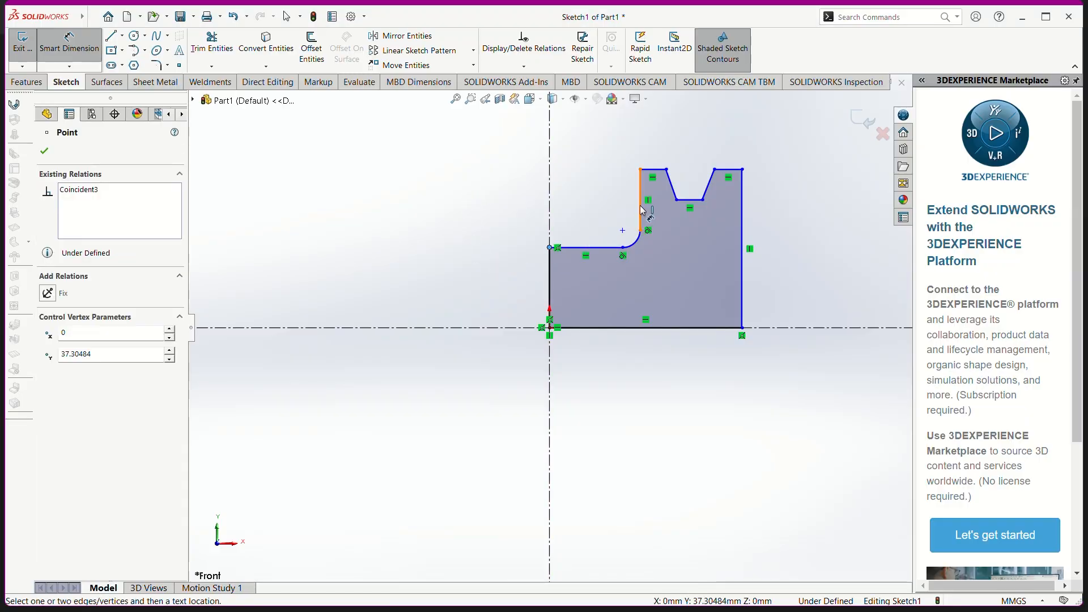
click(639, 202)
click(473, 160)
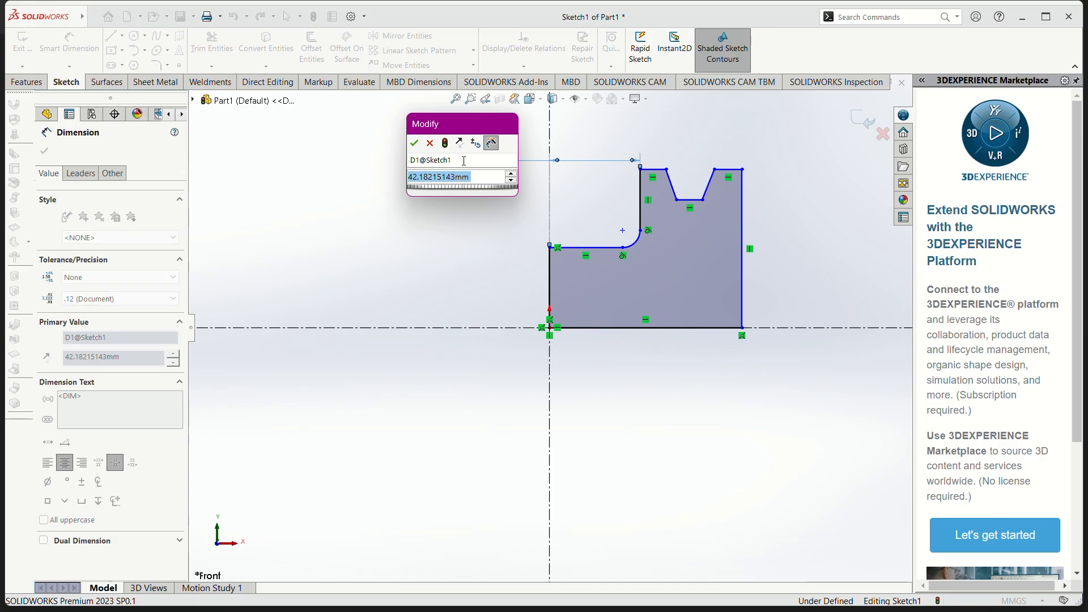
text(30)
key(Return)
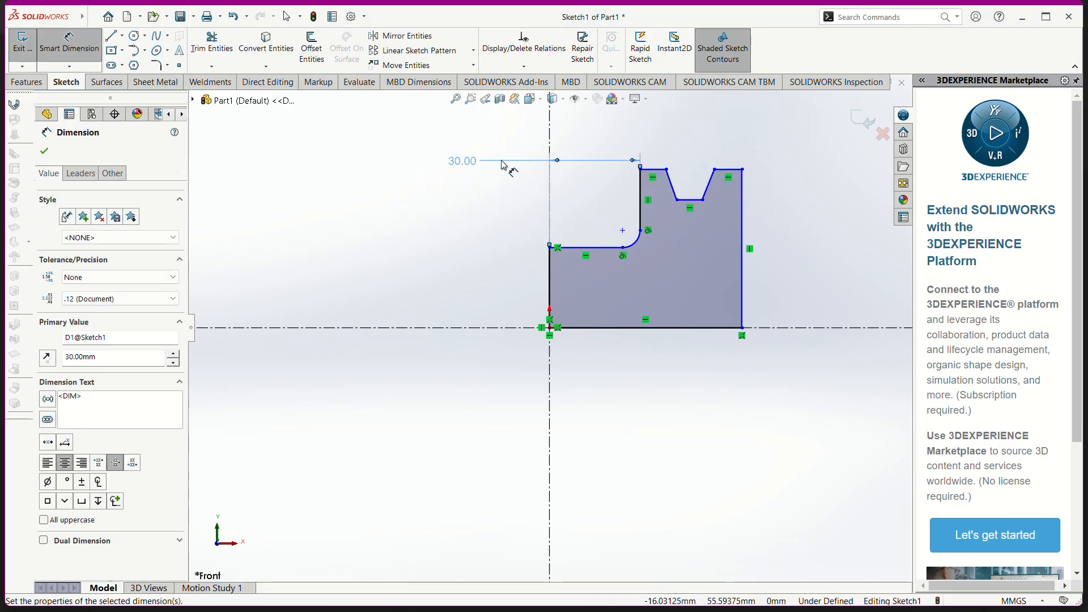
Dimension the width of the rim's top flat on the hub side of the groove as 3 mm
click(653, 169)
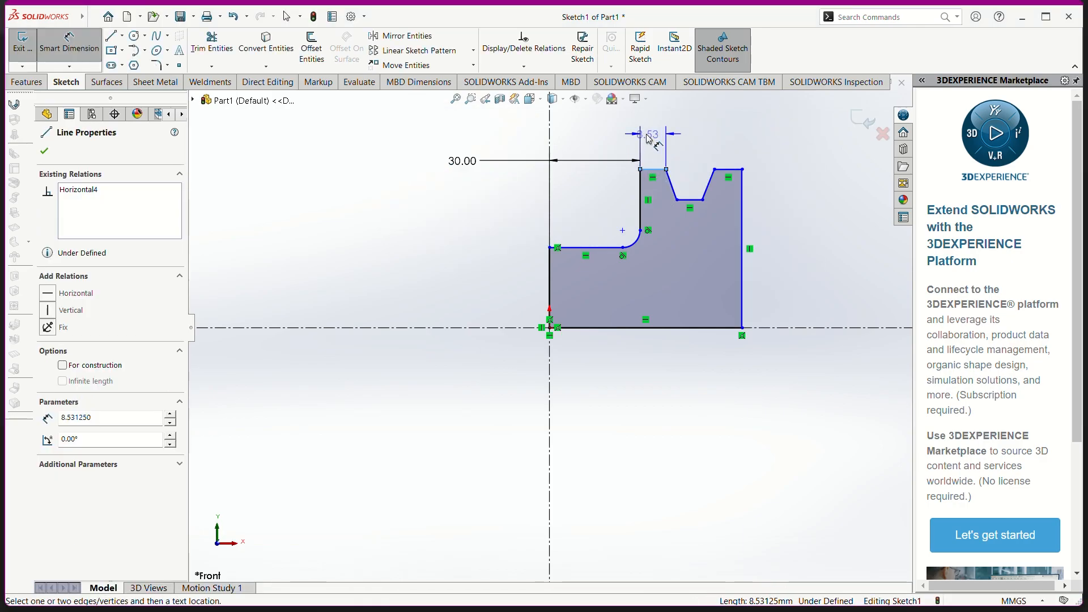
click(598, 143)
text(3)
key(Return)
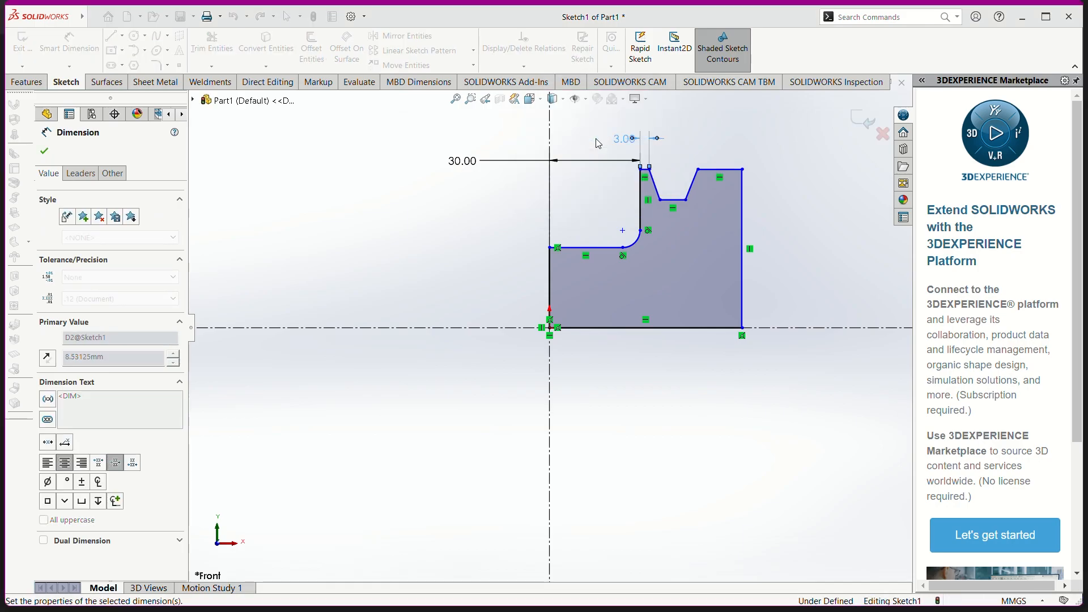
Dimension the rim groove's opening width as 15 mm and its flat bottom as 5 mm
click(649, 169)
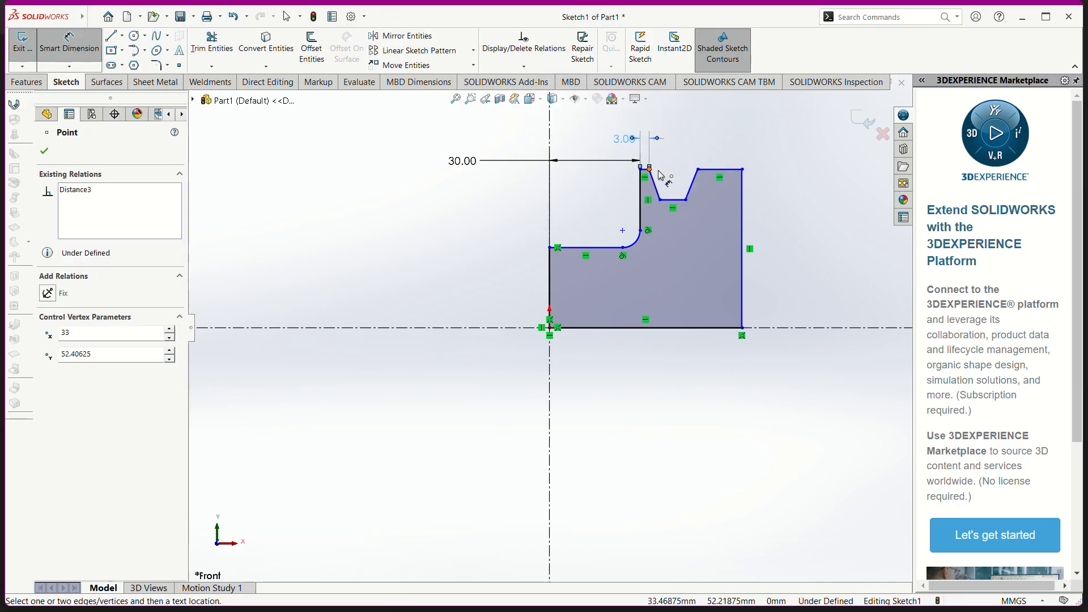
click(698, 169)
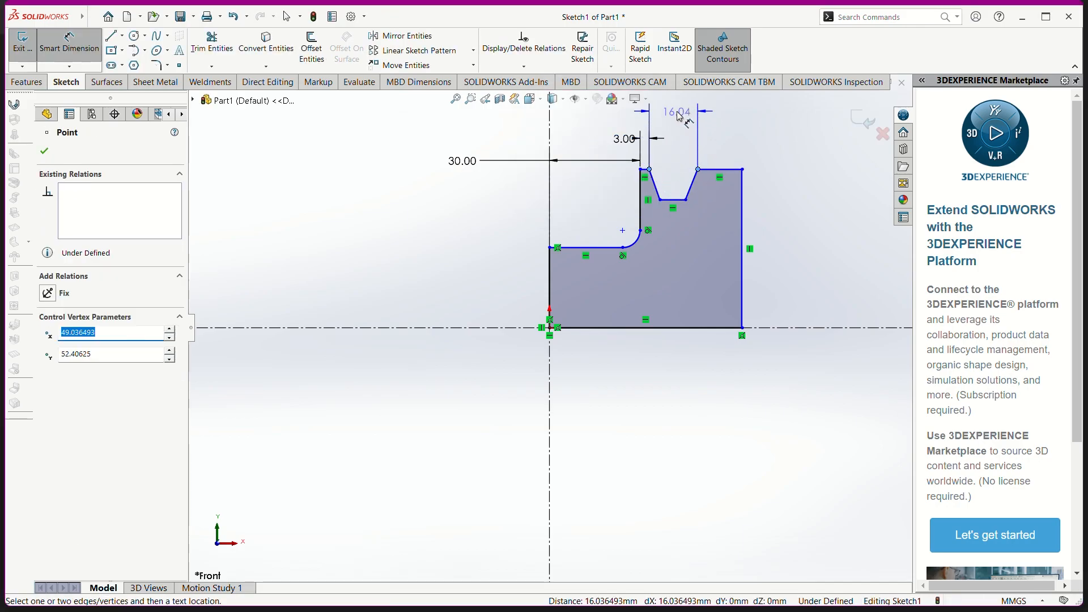
click(680, 116)
text(15)
key(Return)
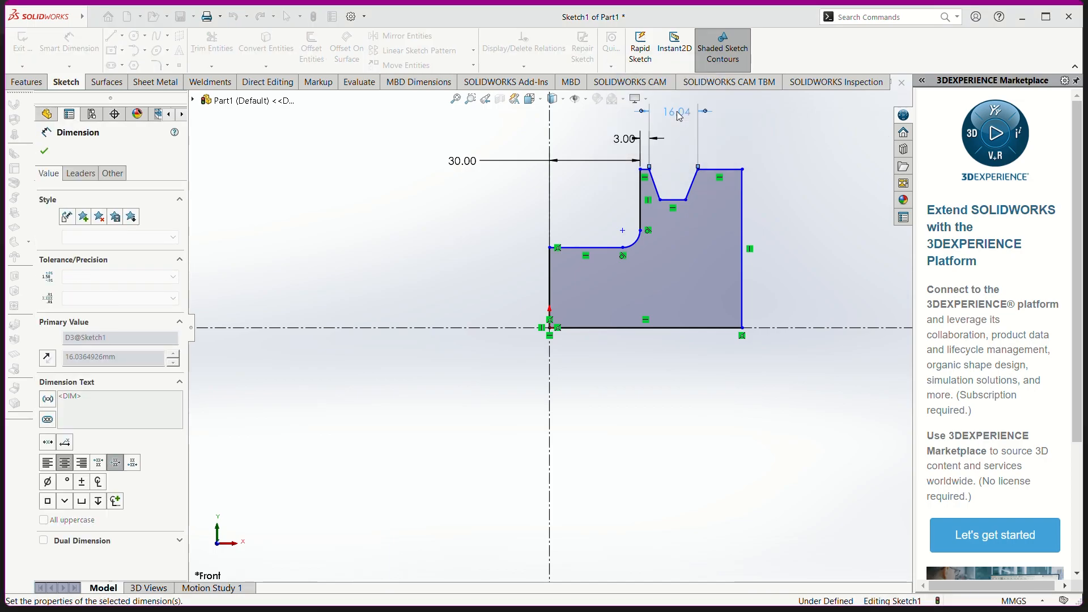
click(673, 199)
click(669, 153)
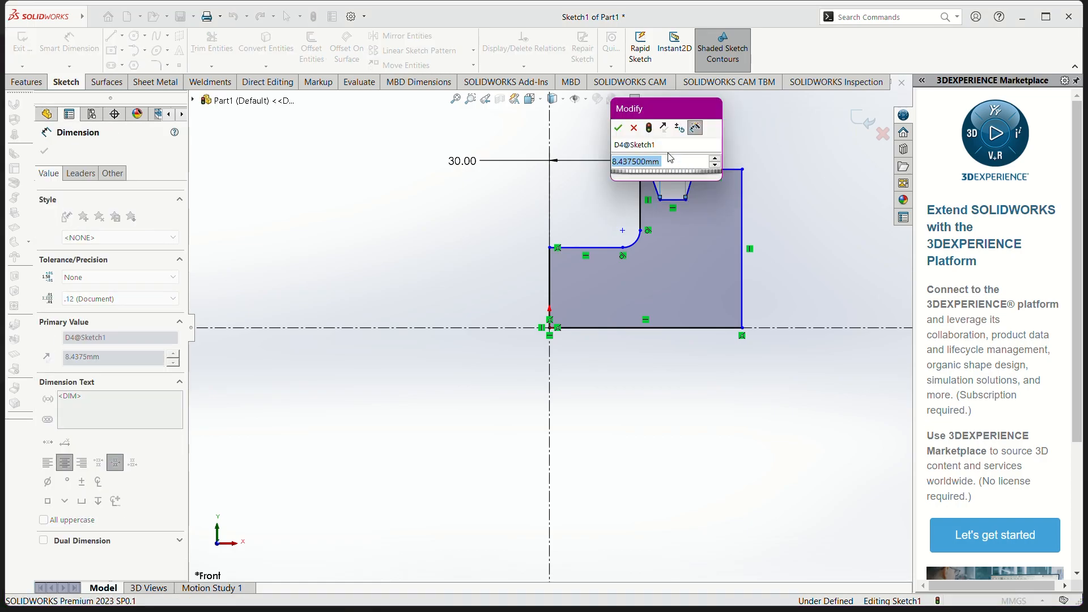
text(5.00mm)
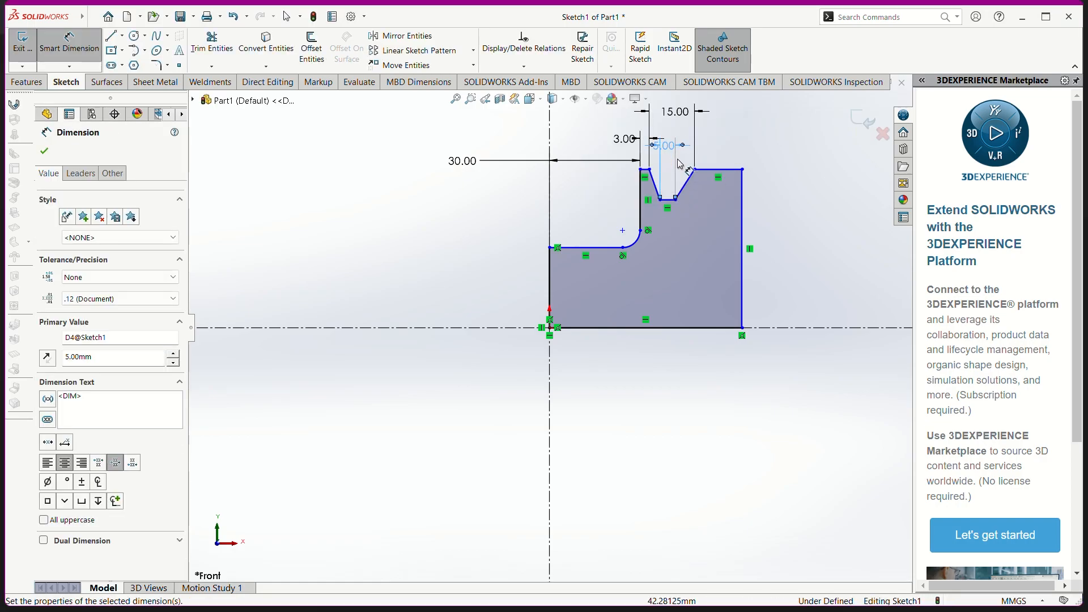
Dimension the rim's top flat on the far side of the groove from the hub as 3 mm wide
click(723, 170)
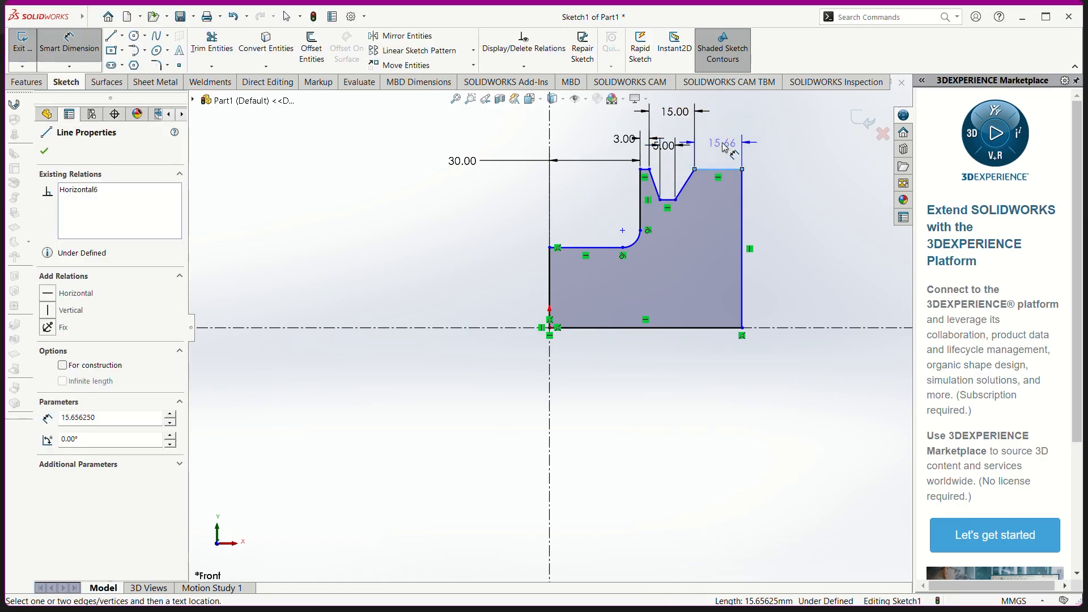
click(723, 143)
text(5)
key(Return)
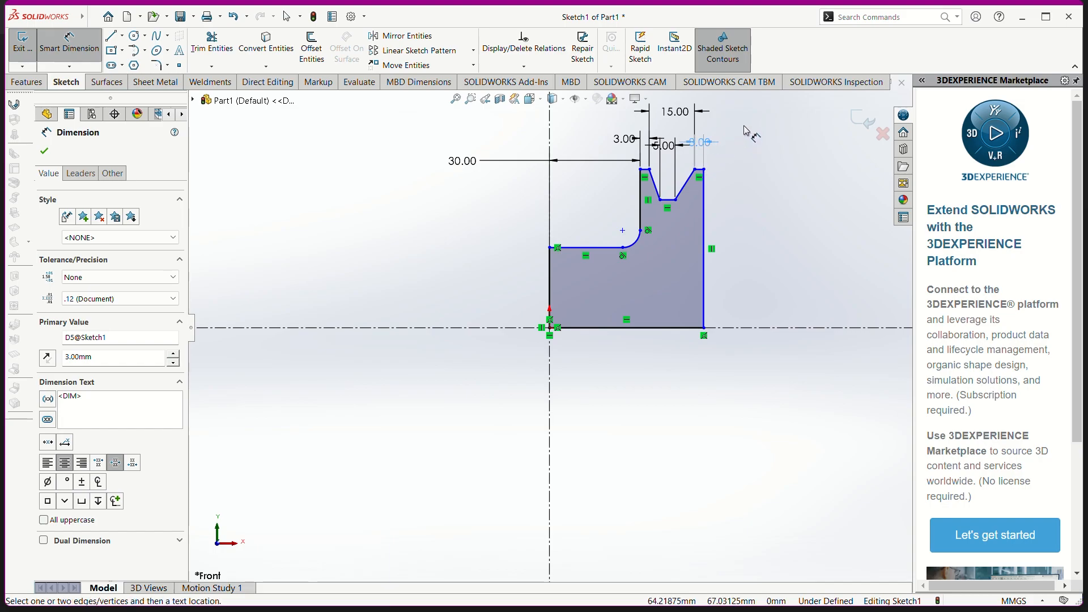
Dimension the arc between the hub and the rim with a 5 mm radius, checking the value in the reference drawing
click(634, 238)
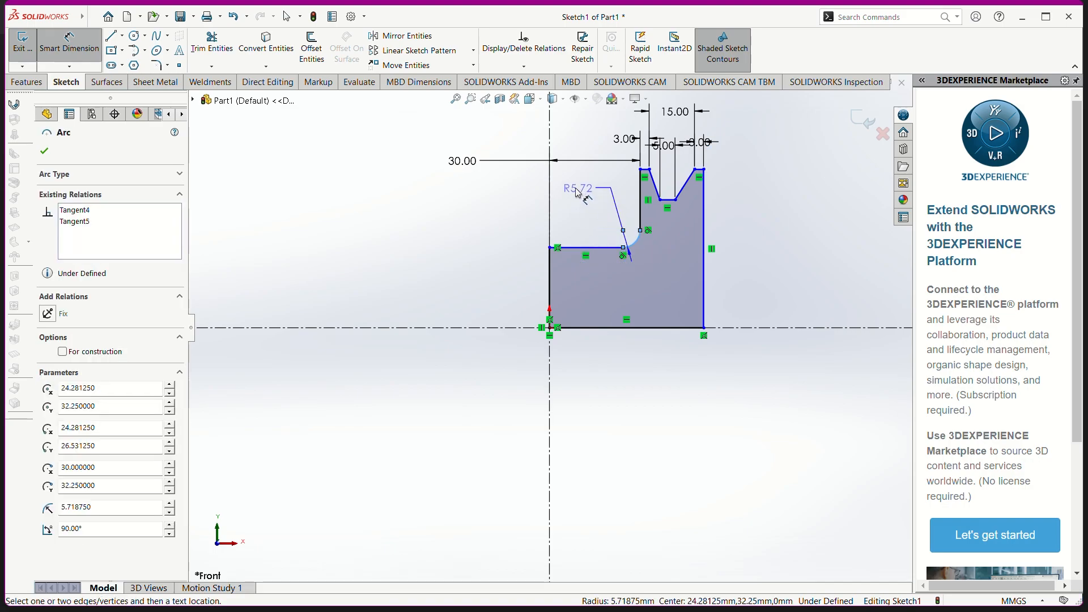
click(571, 206)
key(alt+Tab)
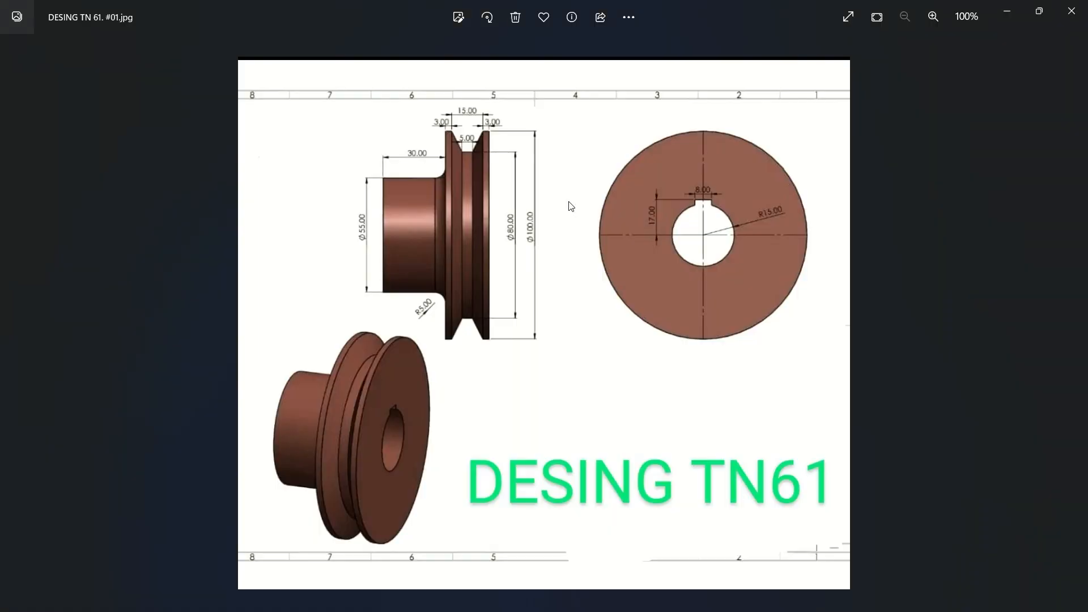
key(alt+Tab)
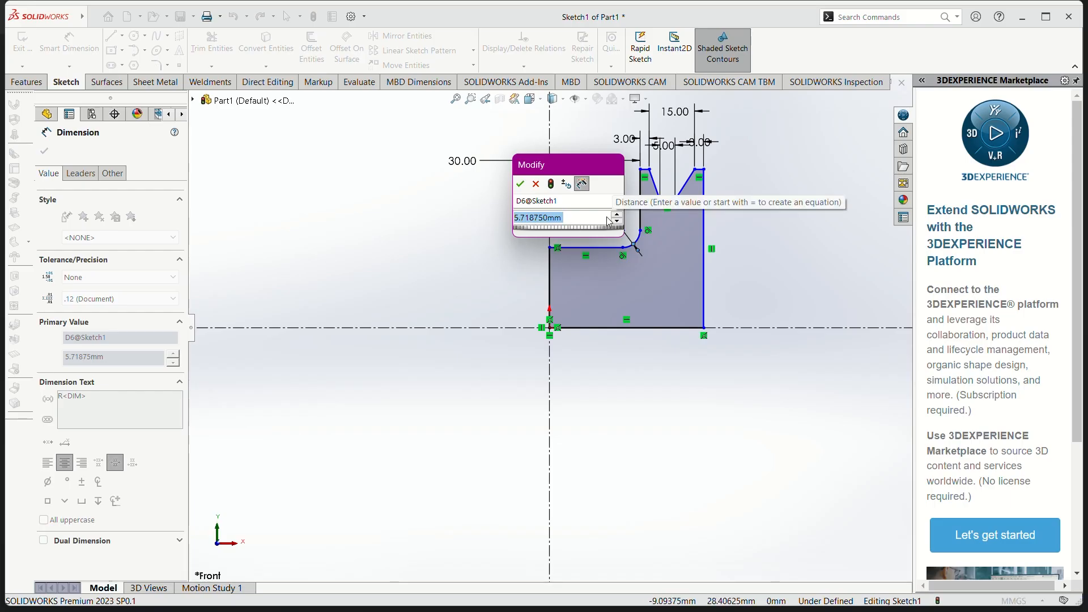
text(5)
key(Return)
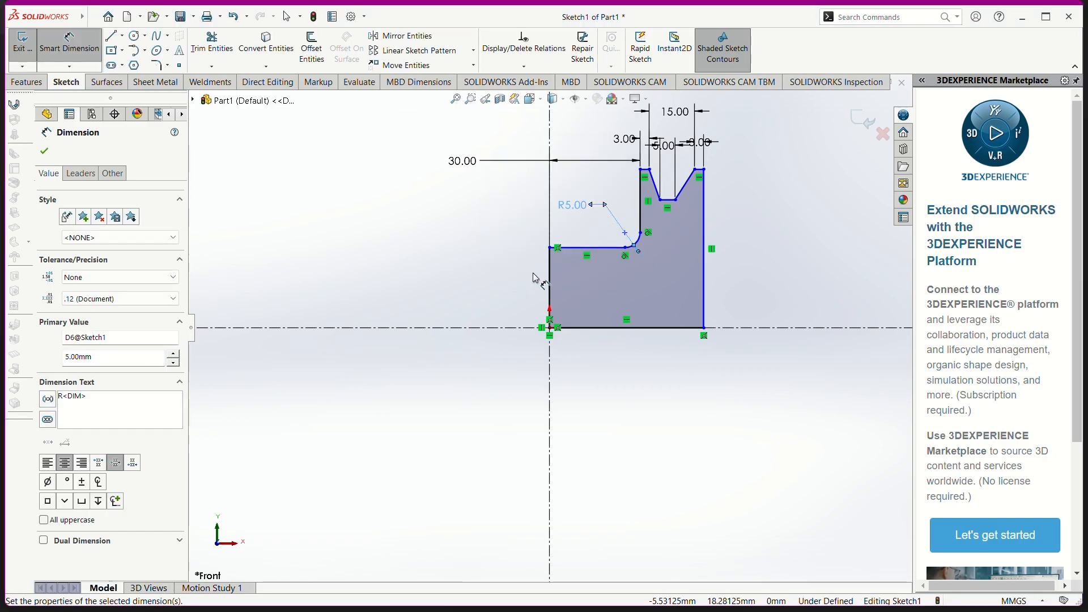
Check the reference drawing and dimension the hub's diameter across the horizontal centerline, setting it to 50 mm
key(alt+Tab)
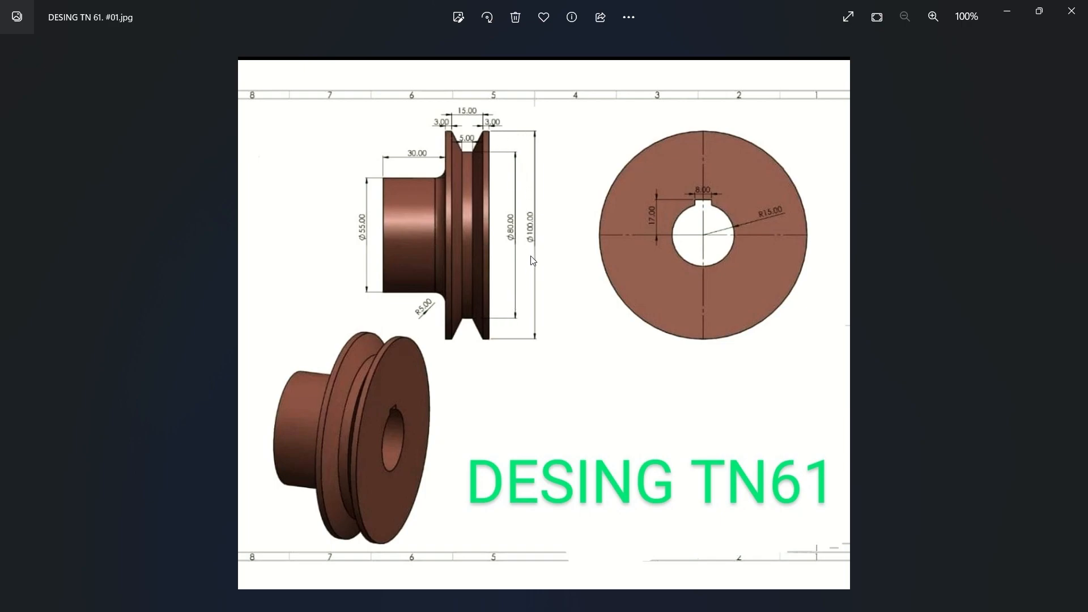
key(alt+Tab)
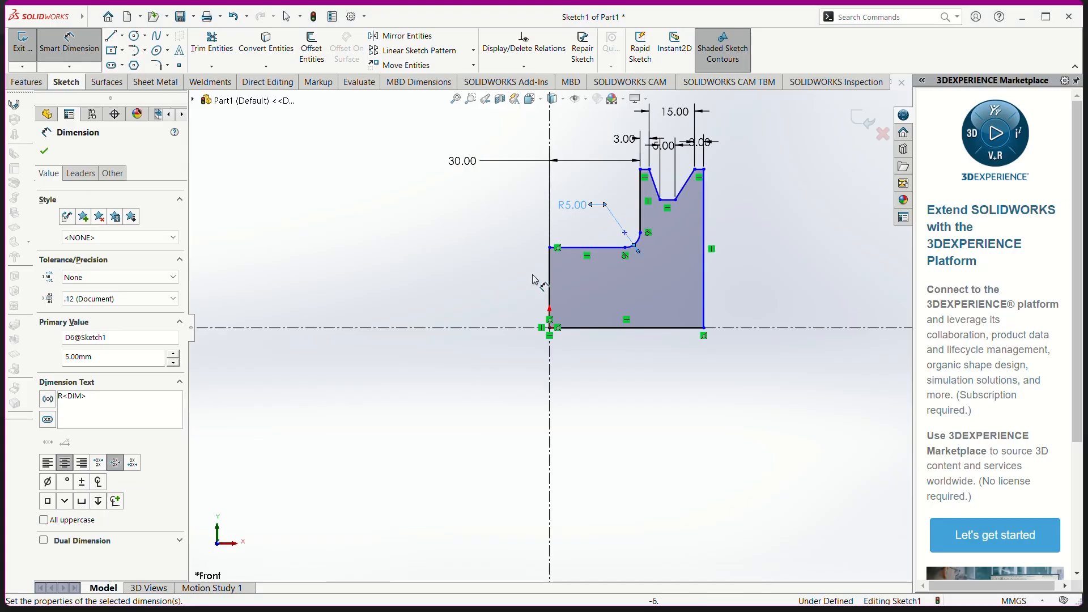
click(551, 248)
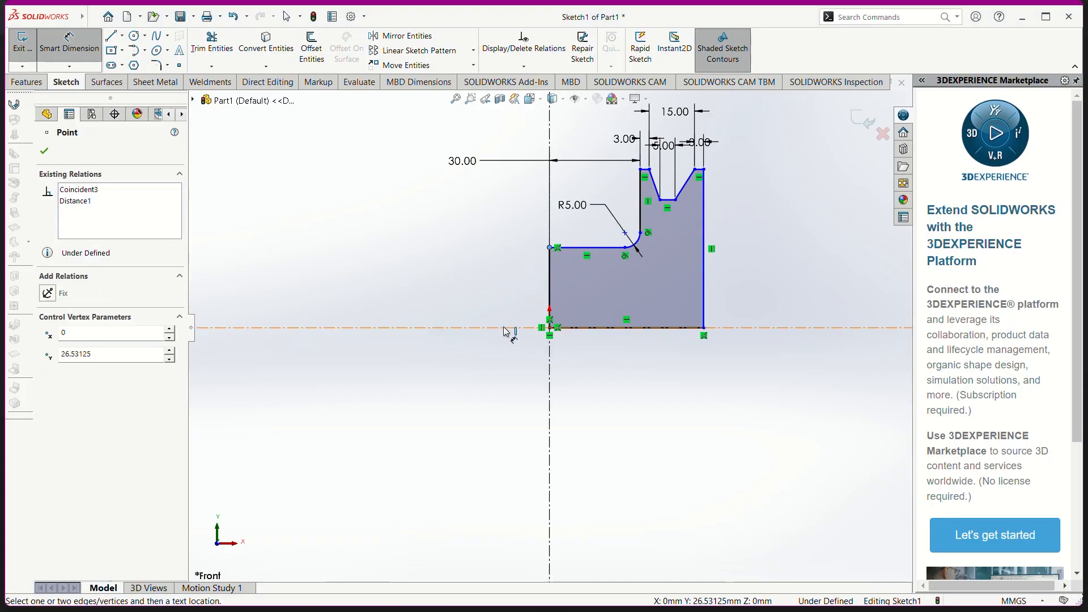
click(507, 327)
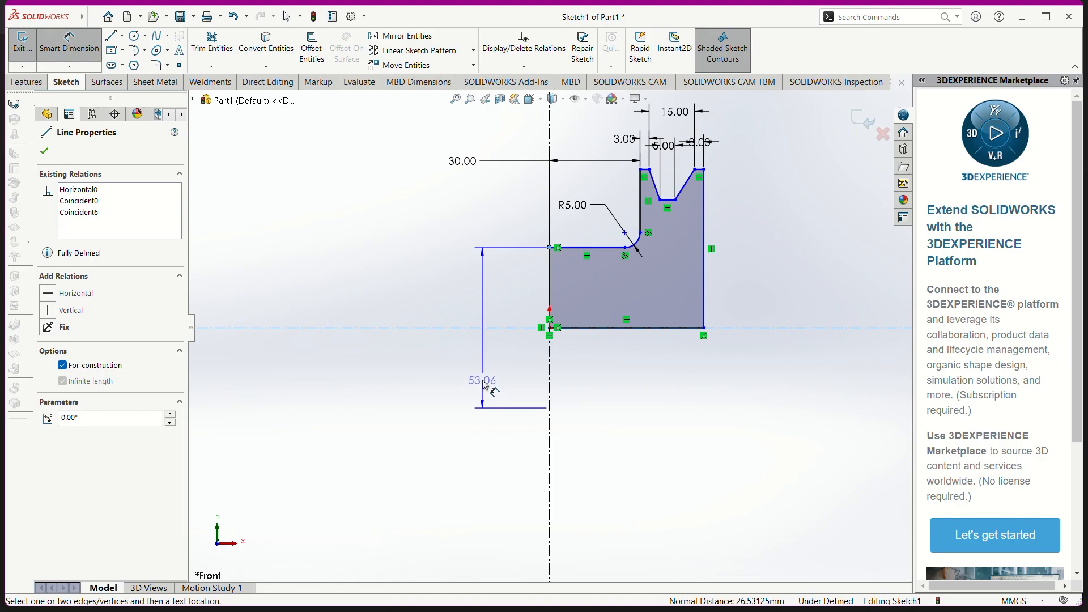
click(425, 363)
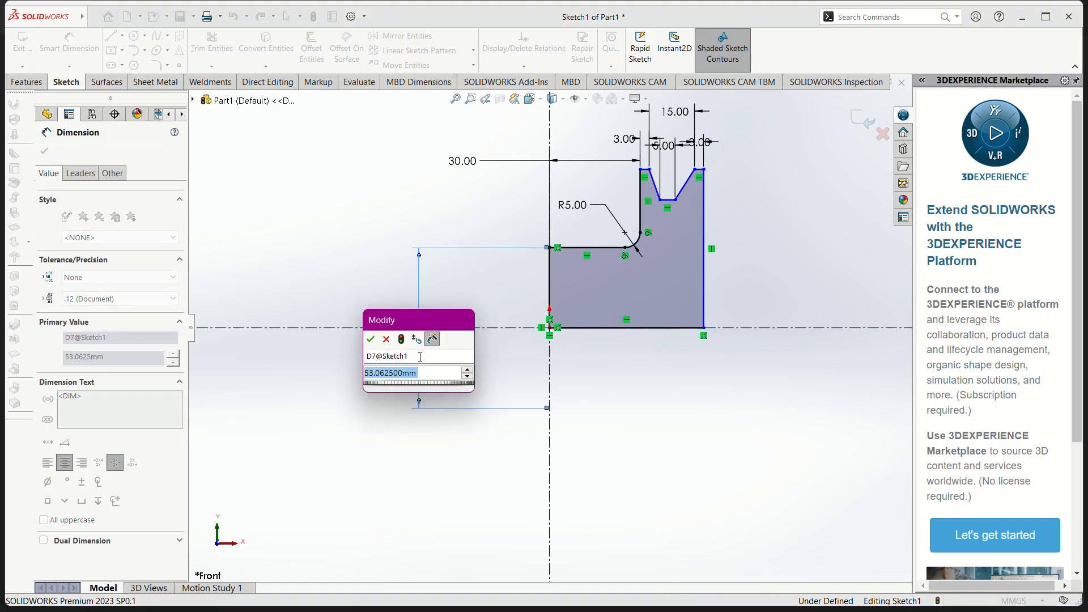
key(Return)
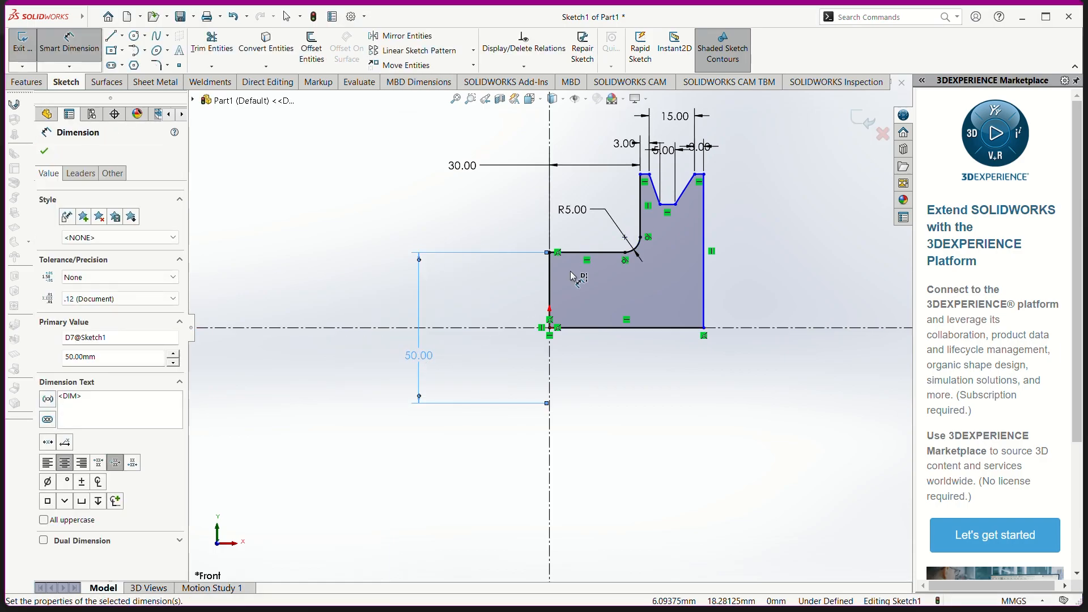
Dimension the diameters across the horizontal centerline: 80 mm at the groove bottom and 100 mm at the rim's outer edge
click(676, 205)
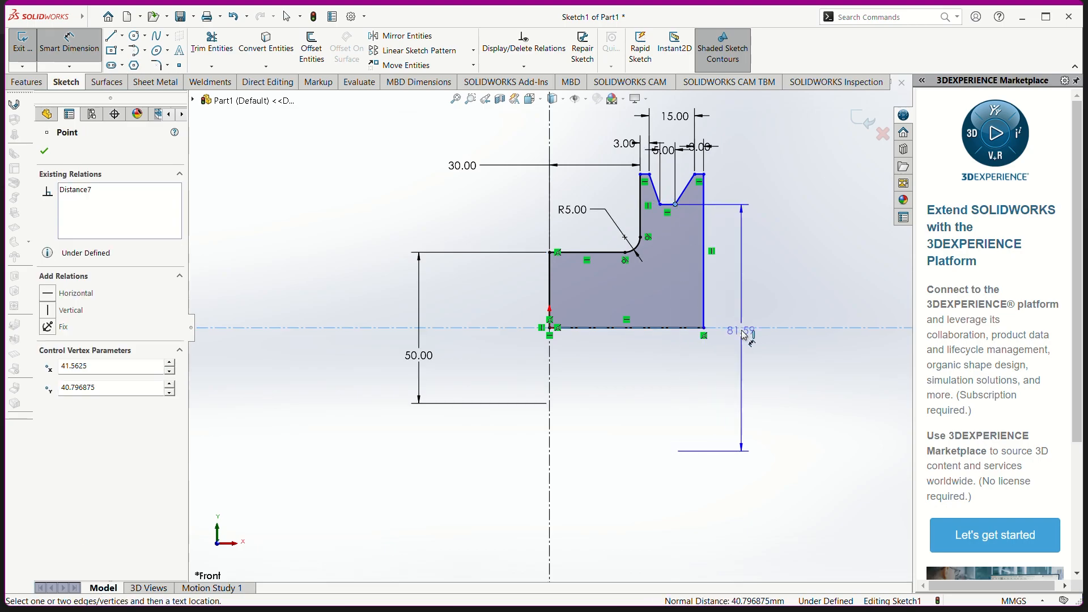
click(740, 357)
text(80)
key(Return)
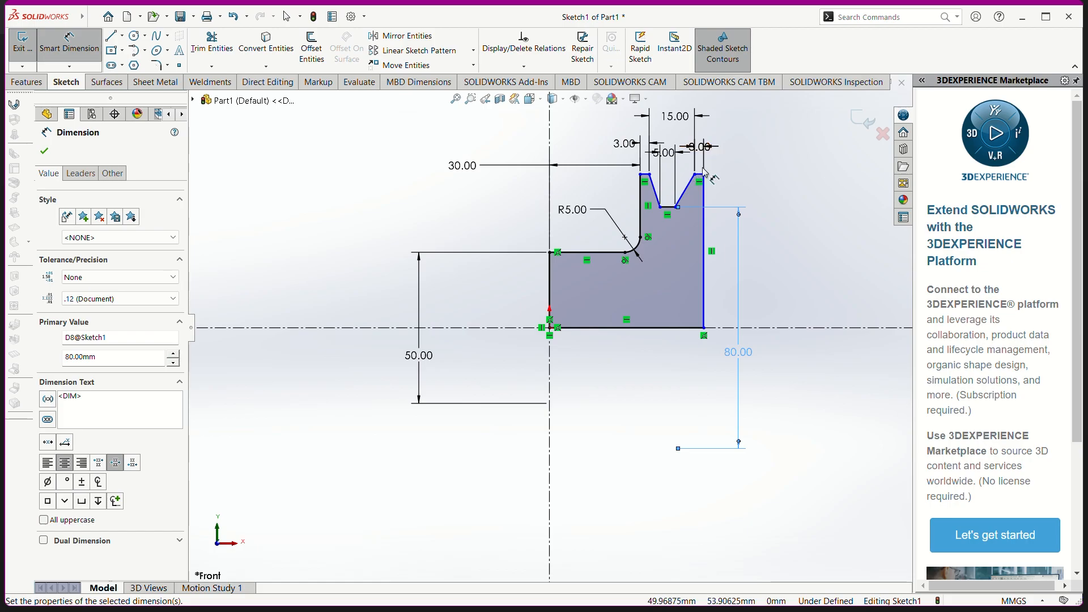
click(705, 175)
click(790, 297)
text(100)
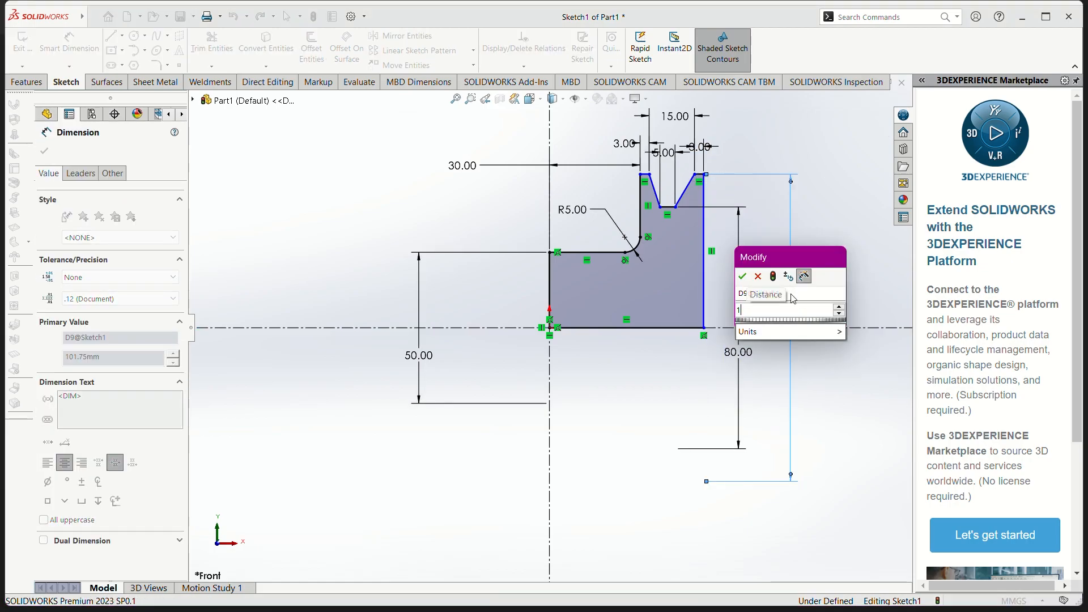
key(Return)
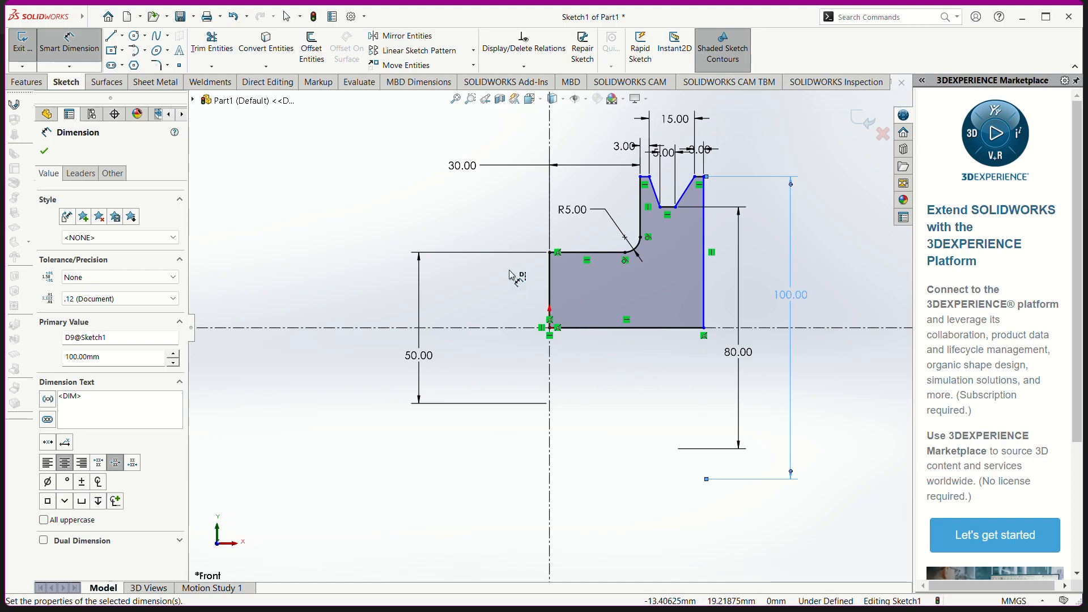
click(50, 153)
Revolve the half-profile 360 degrees around the horizontal centerline as a solid boss
click(29, 83)
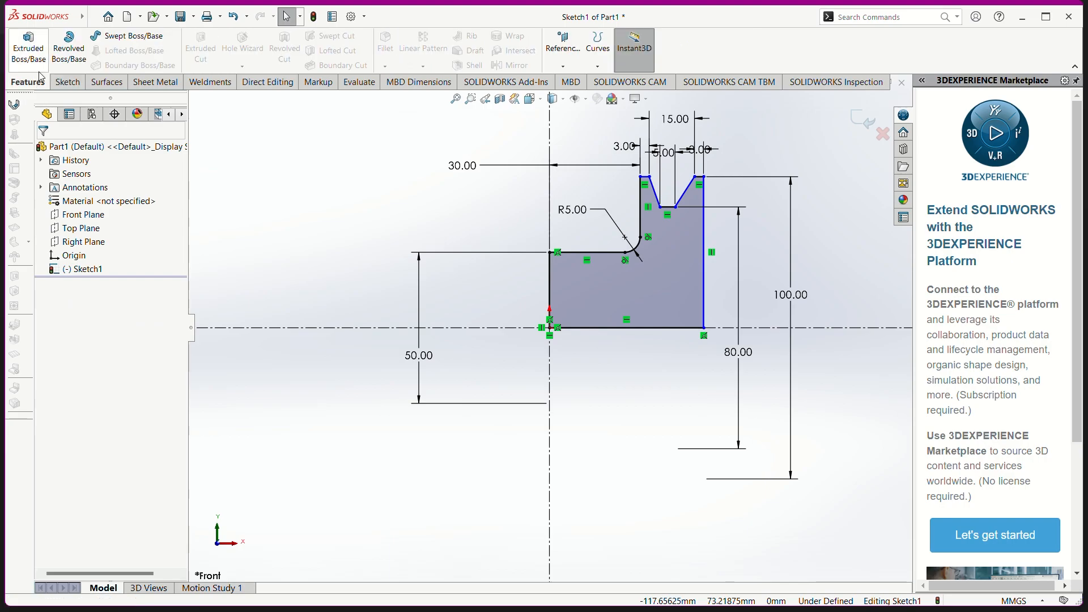
click(72, 54)
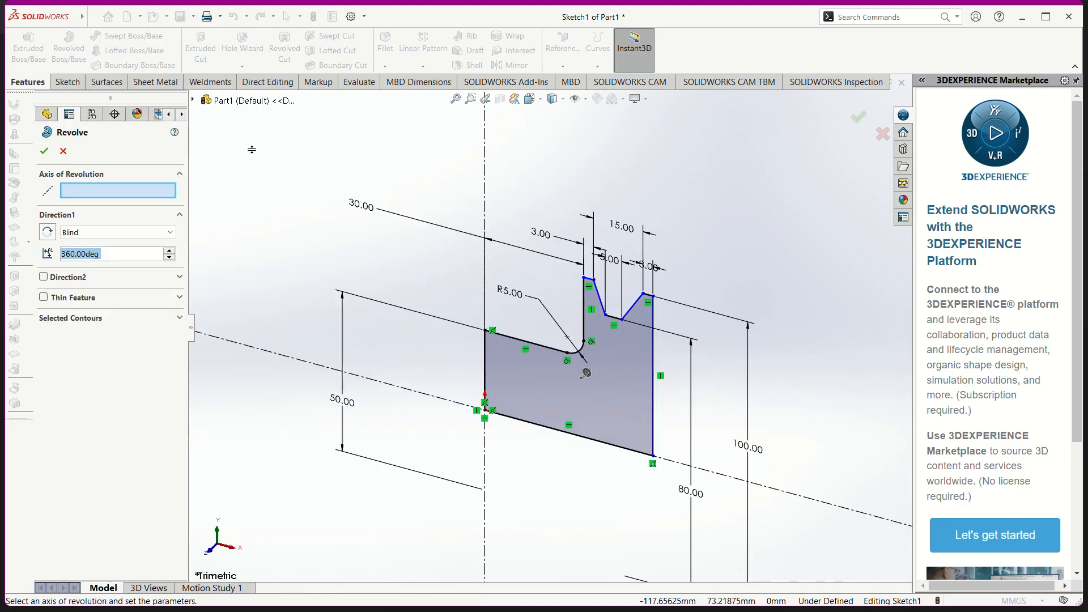
click(779, 494)
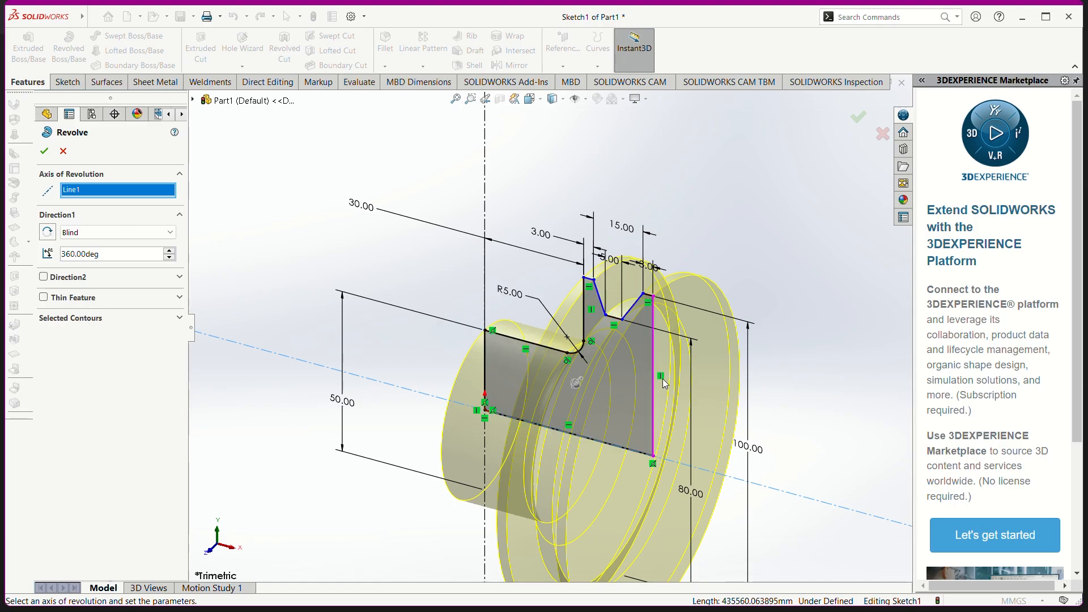
click(44, 153)
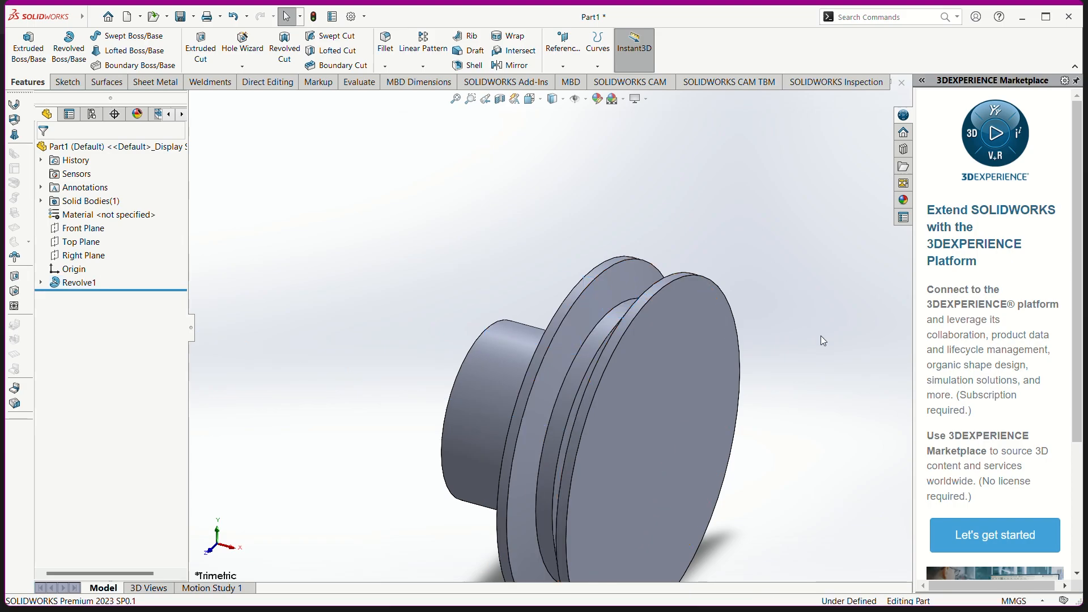
Check the bore and keyway in the reference drawing and start a sketch on the pulley's flat end face opposite the hub
middle_drag(787, 376, 828, 300)
key(alt+Tab)
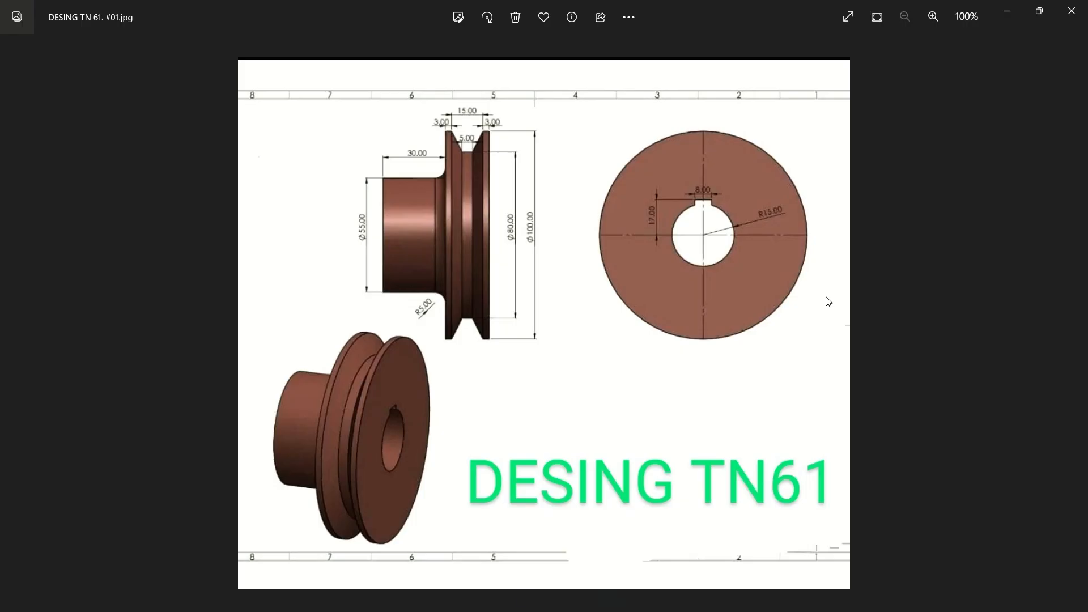
key(alt+Tab)
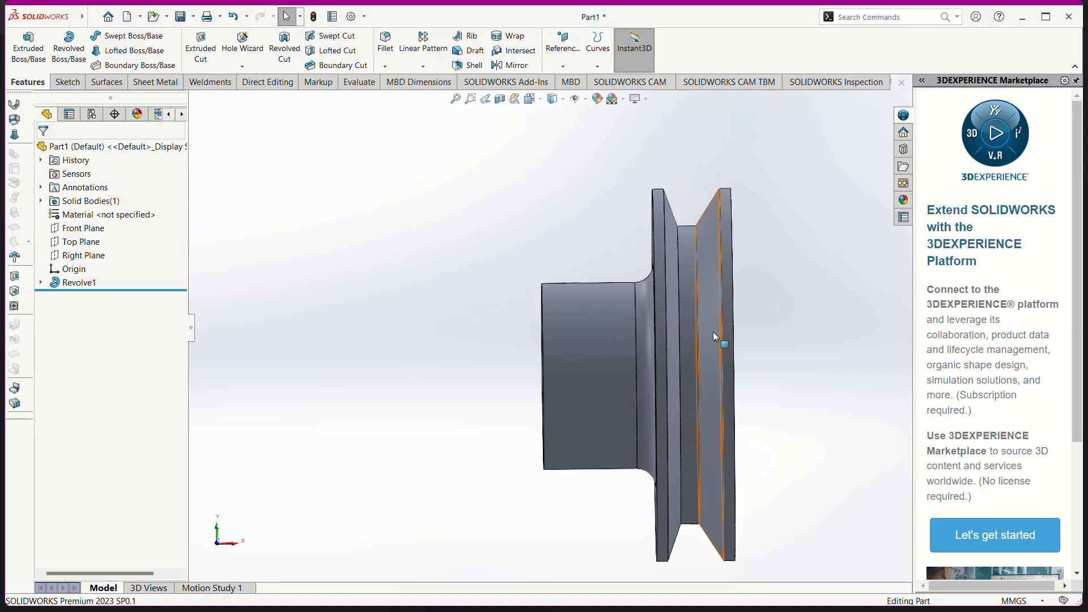
key(alt+Tab)
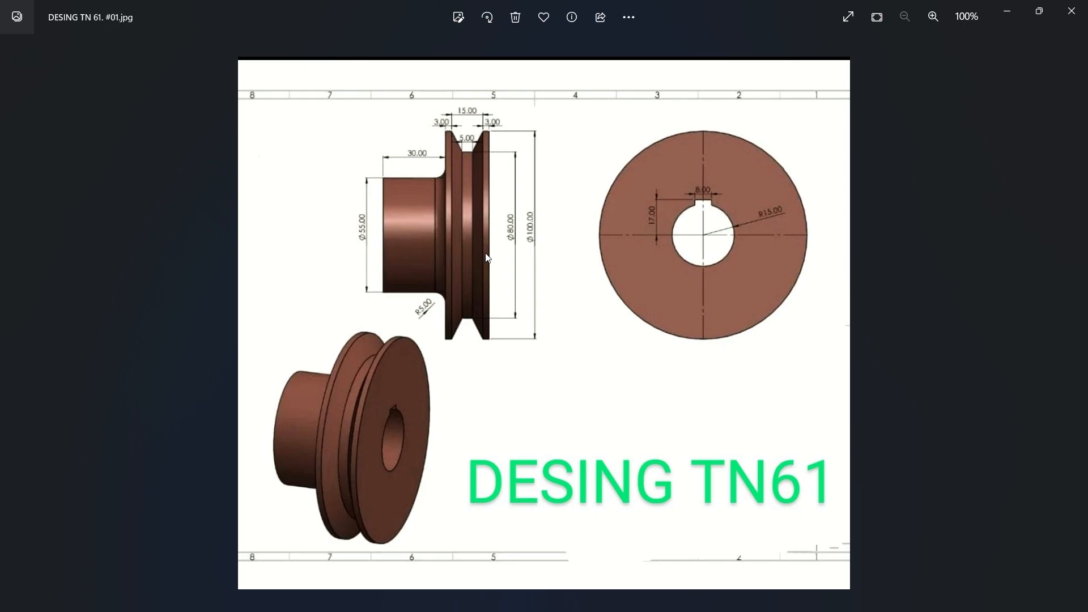
key(alt+Tab)
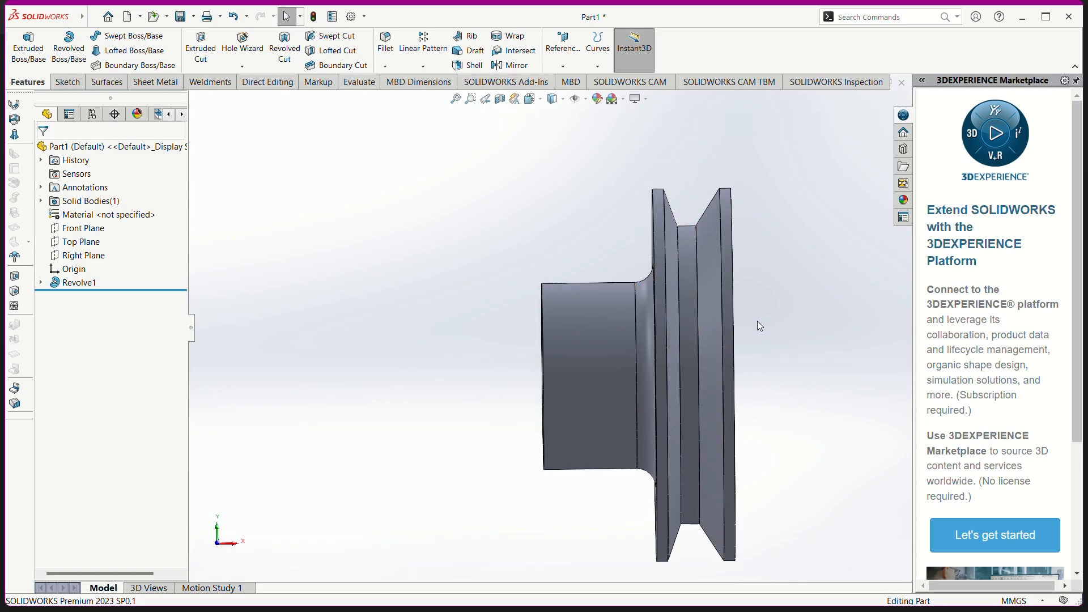
middle_drag(770, 326, 730, 343)
click(731, 343)
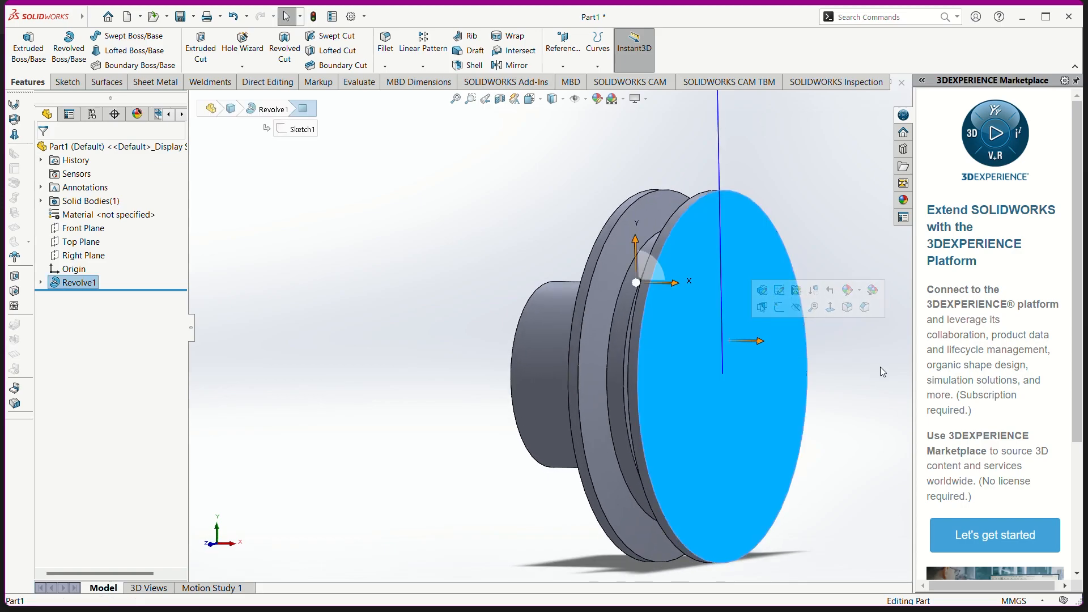
key(ctrl+8)
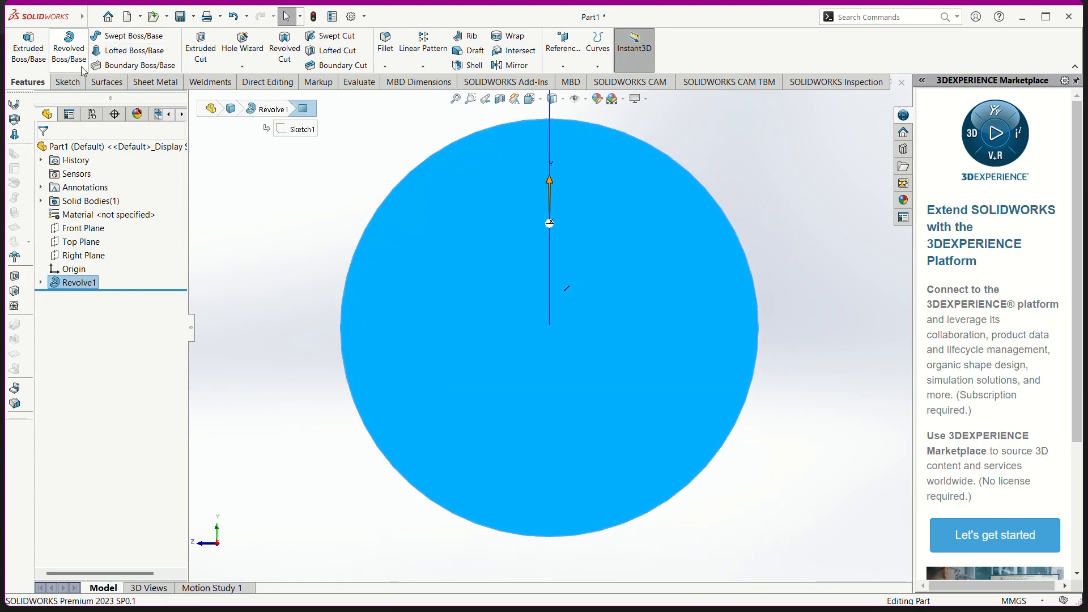
click(71, 82)
click(111, 36)
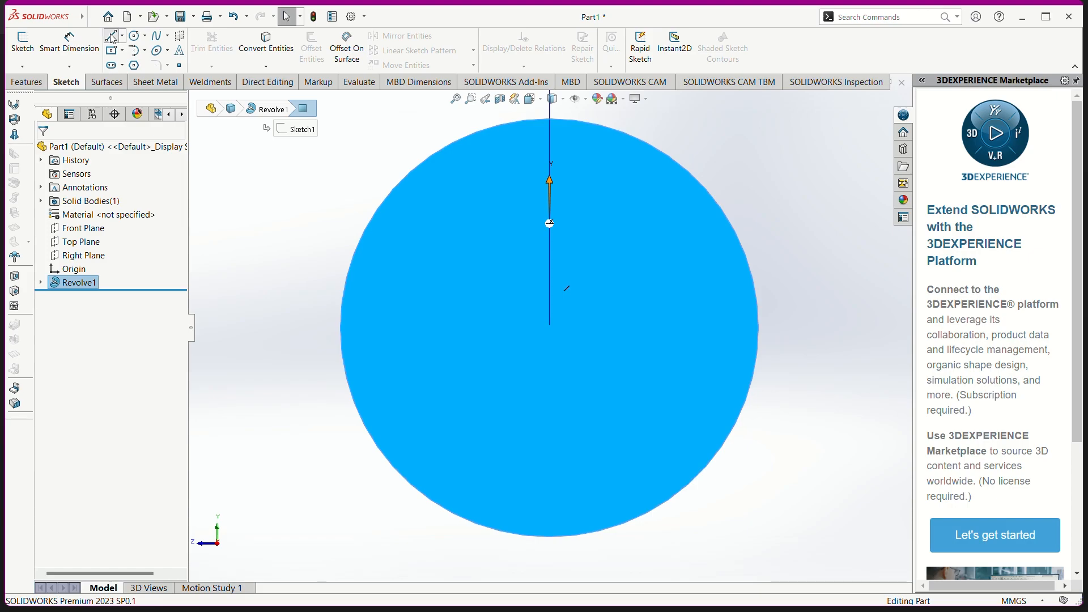
Draw horizontal and vertical construction lines of infinite length through the origin on the end face
click(111, 320)
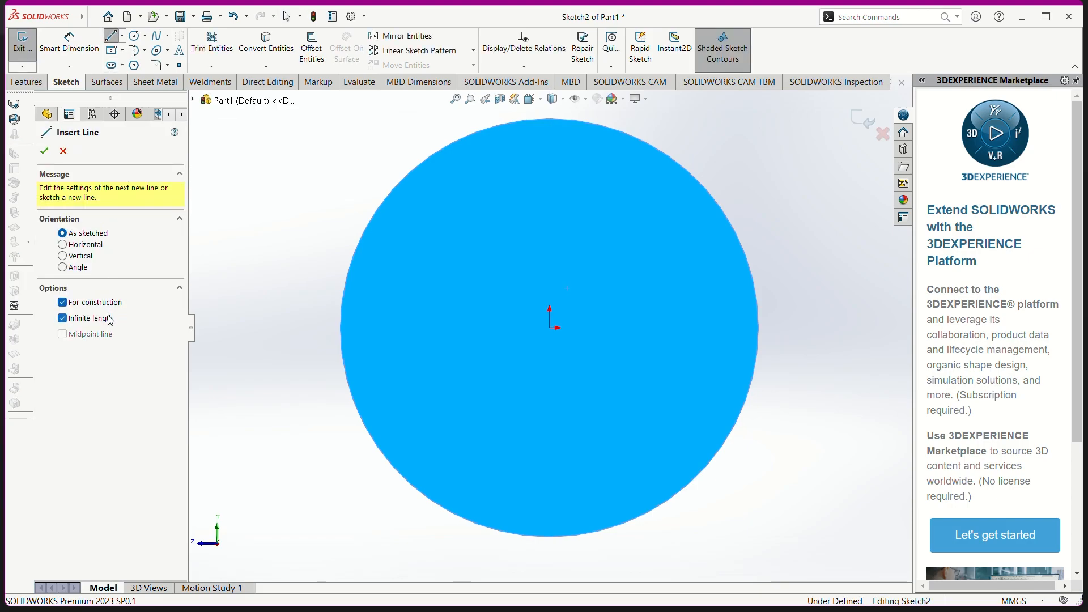
click(550, 328)
click(589, 328)
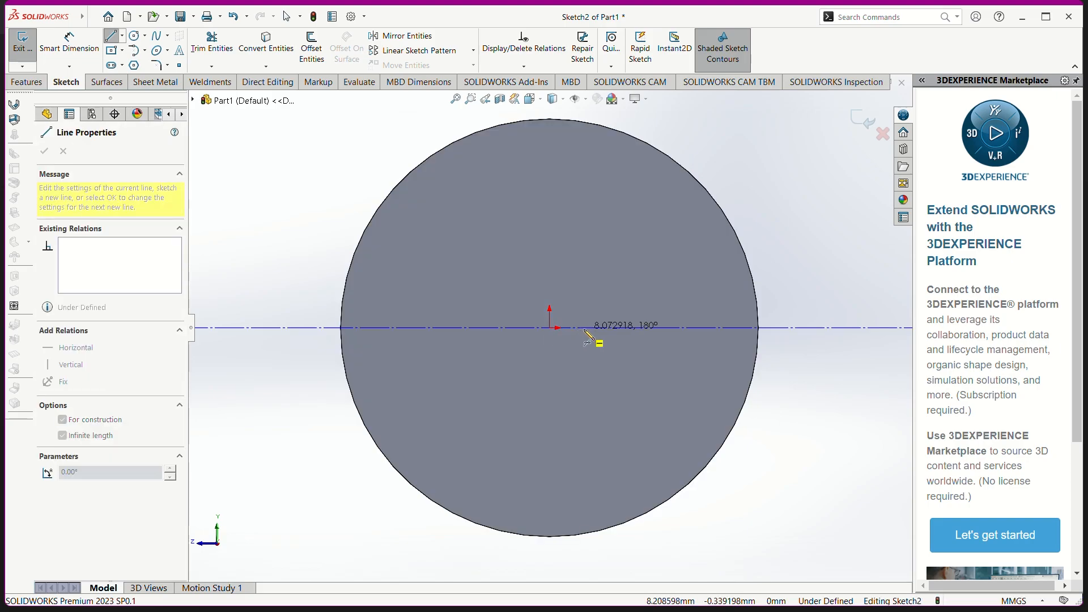
click(550, 328)
click(550, 366)
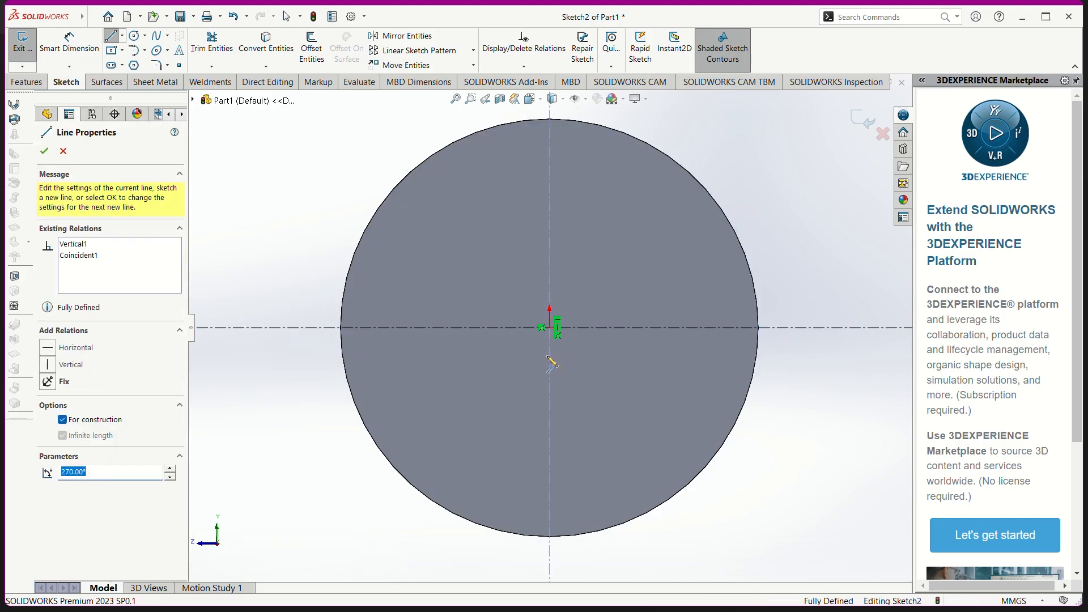
Sketch a circle centred on the origin of the end face, with a radius of about 16.4 mm
click(44, 152)
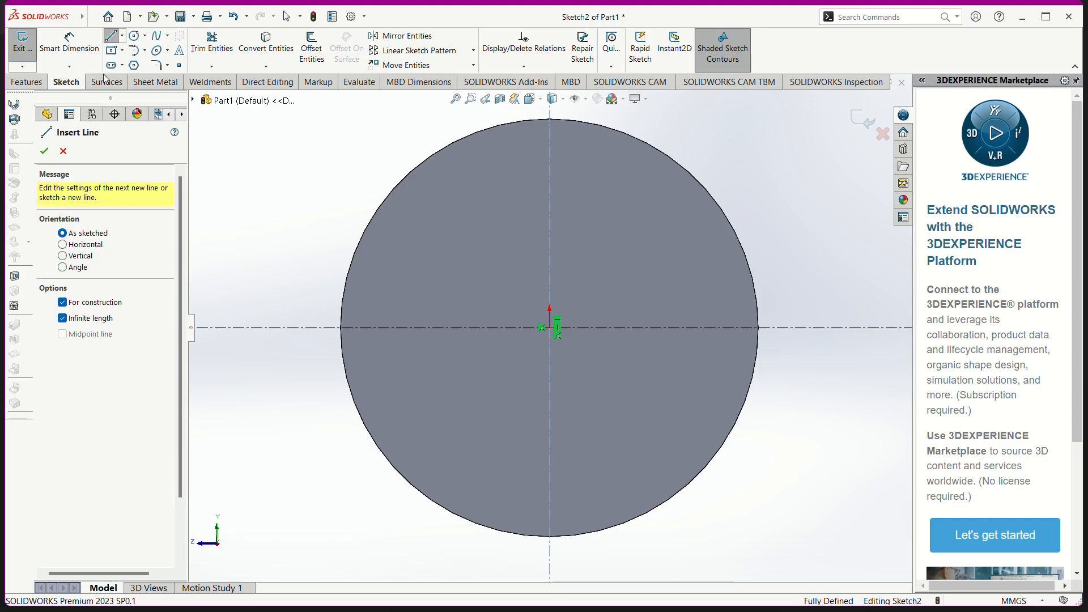
click(134, 35)
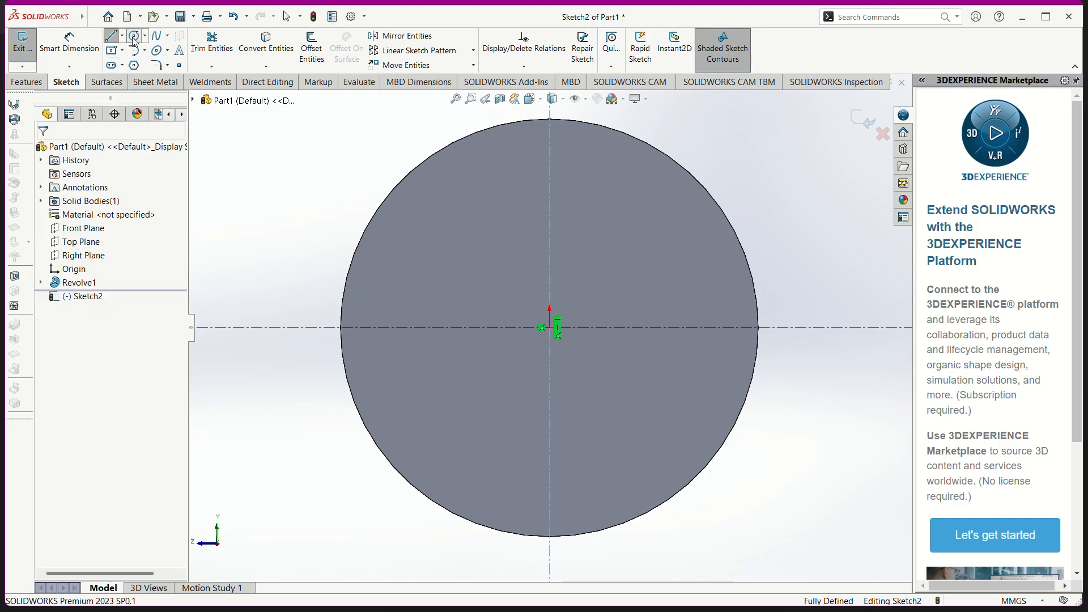
click(550, 328)
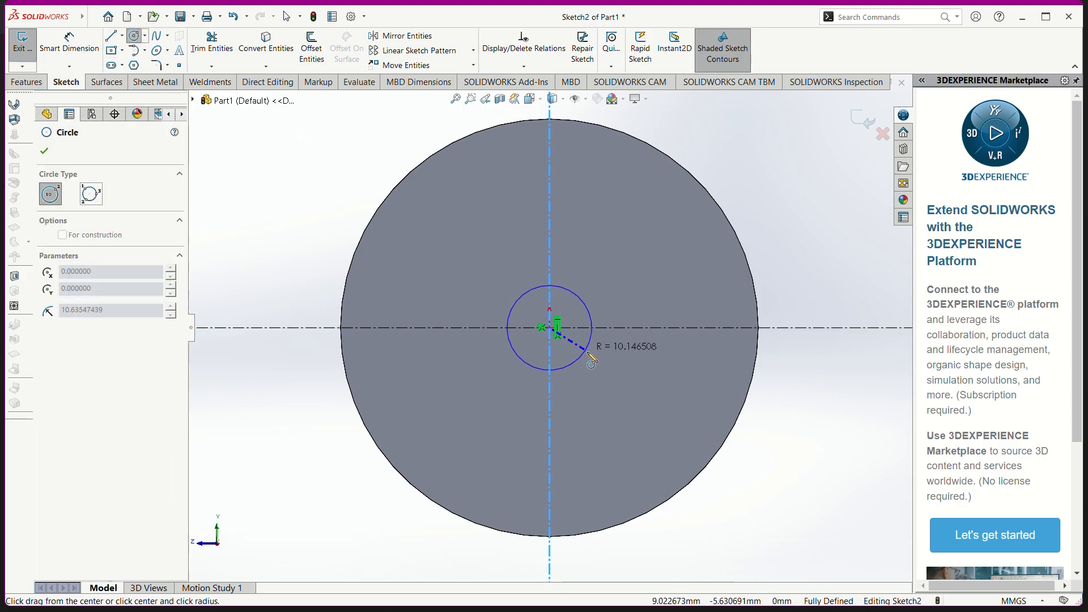
click(595, 381)
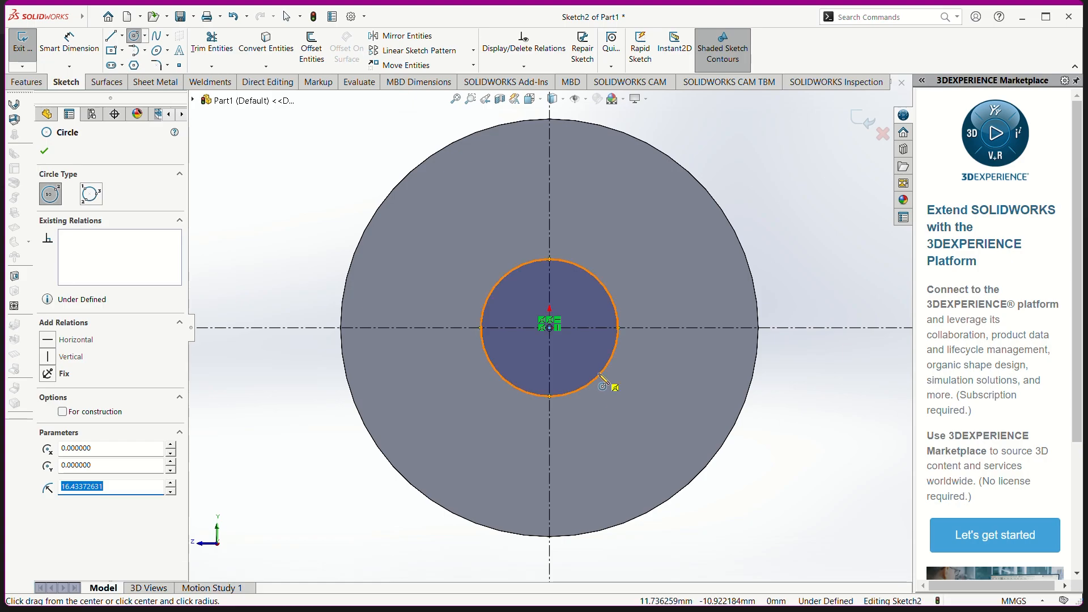
Check the bore size in the reference drawing and dimension the circle's diameter to 30 mm
key(alt+Tab)
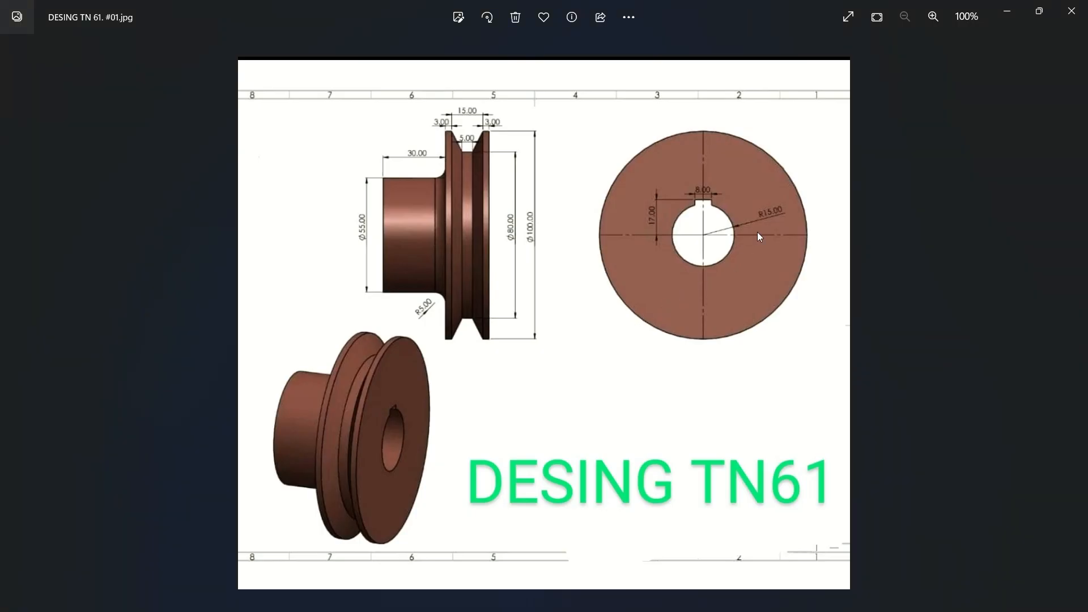
key(alt+Tab)
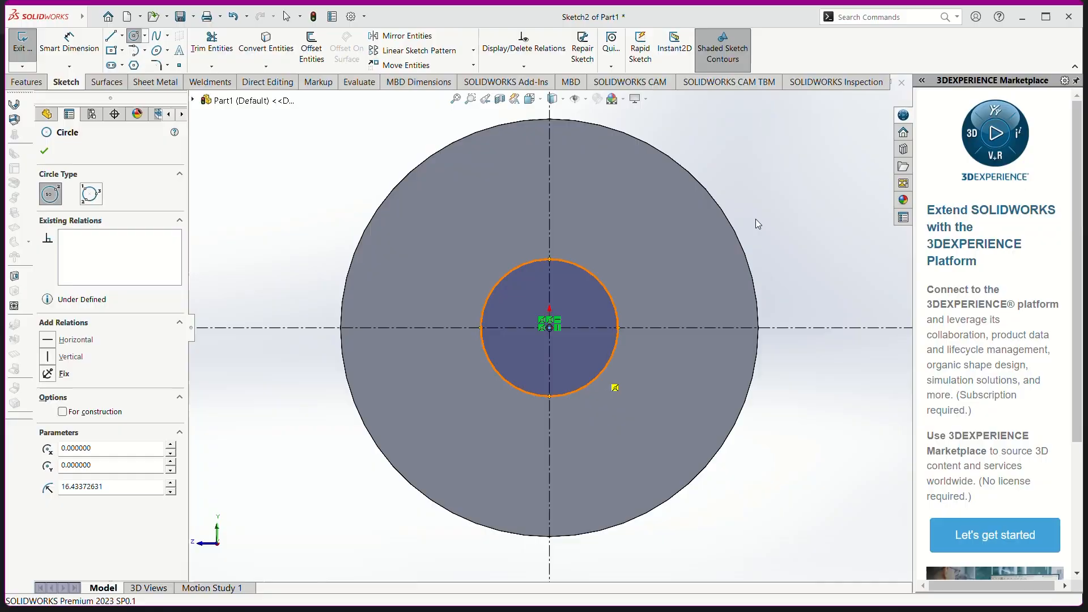
click(59, 50)
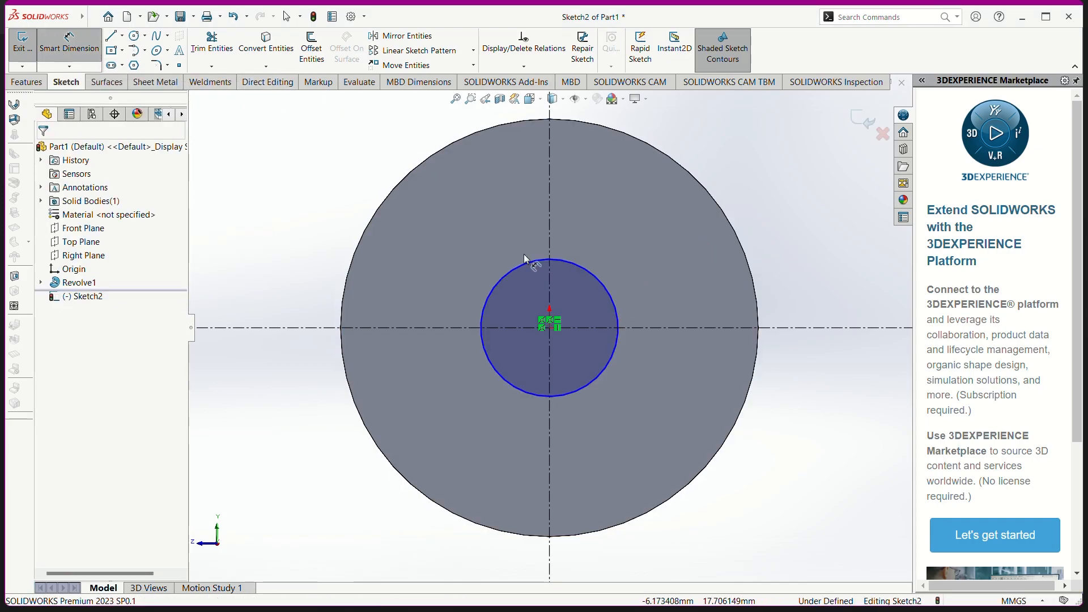
click(580, 268)
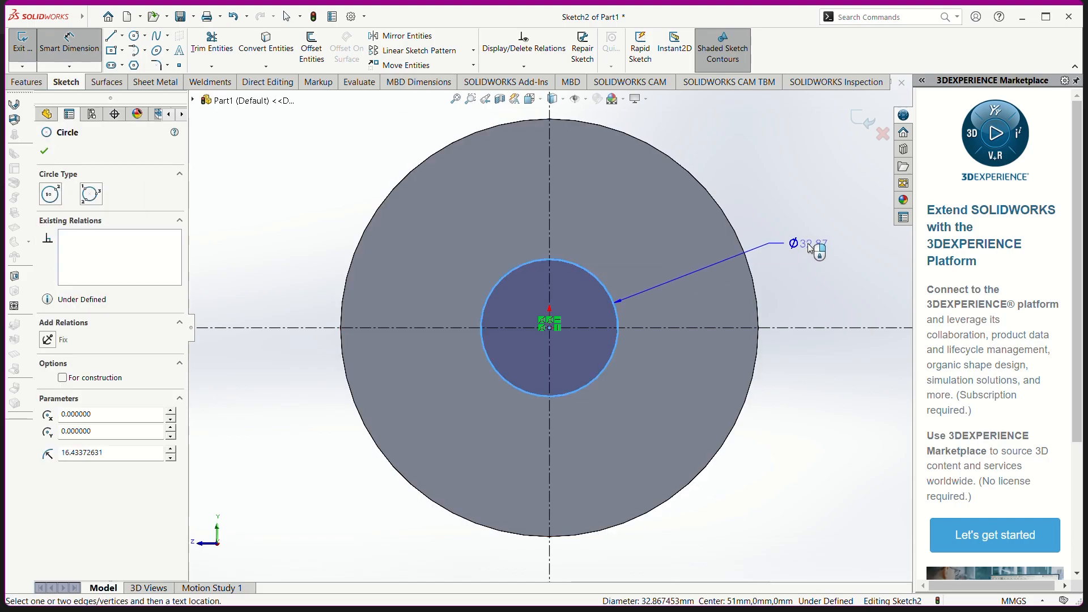
click(808, 245)
text(30)
key(Return)
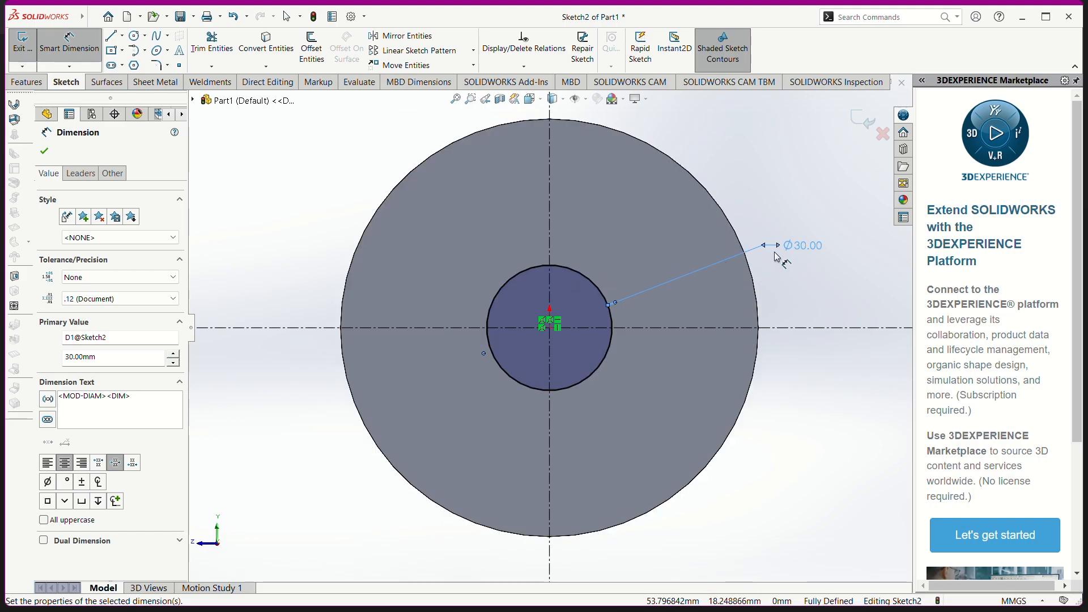
Check the keyway in the reference drawing and sketch a horizontal line about 10 mm long just above the bore circle, crossing the vertical centerline
key(alt+Tab)
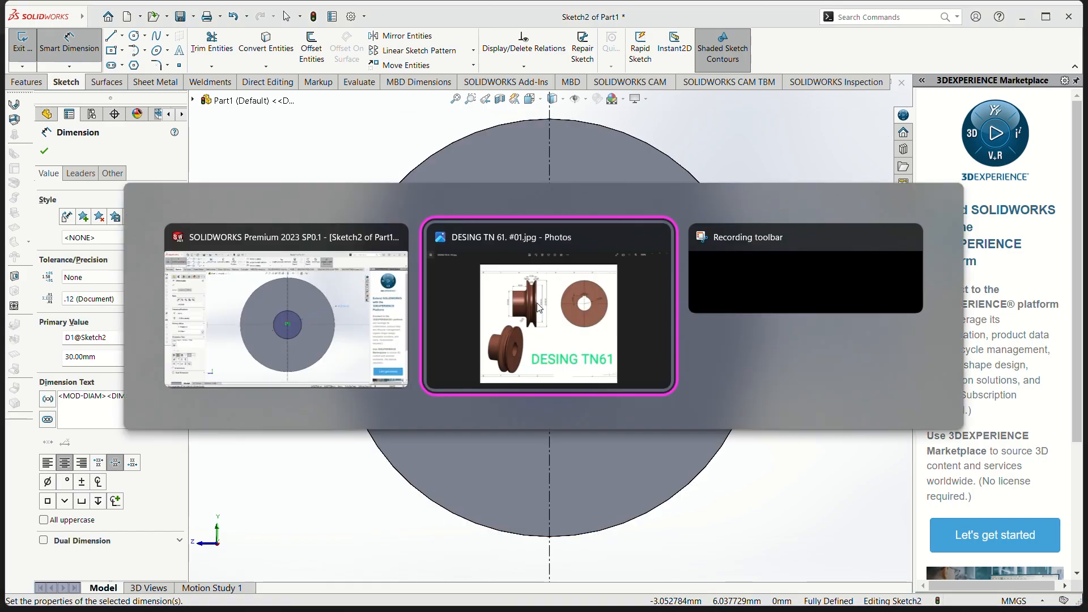
click(536, 302)
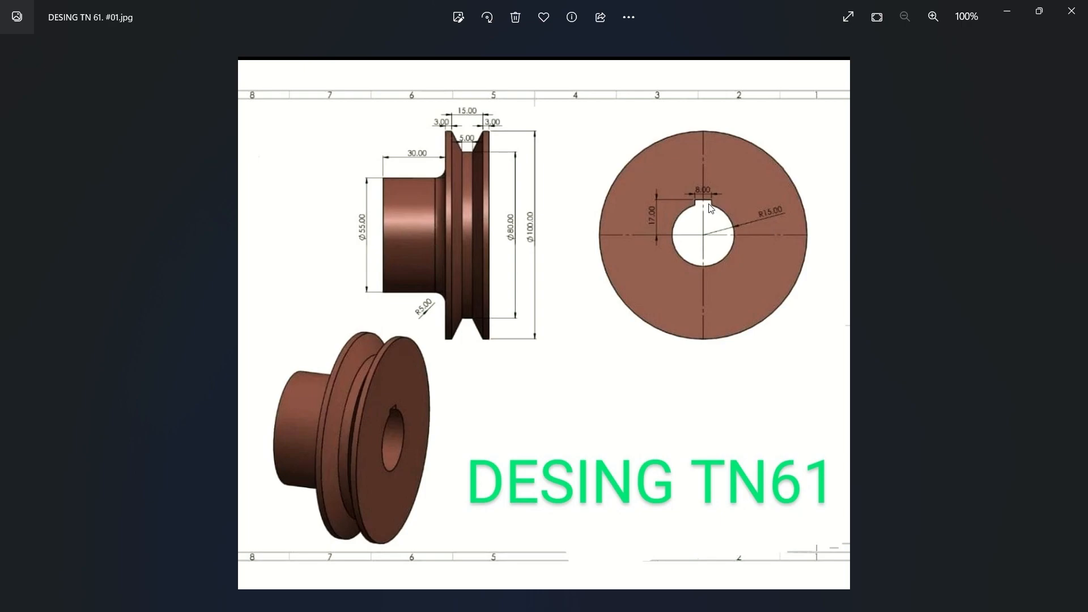
key(alt+Tab)
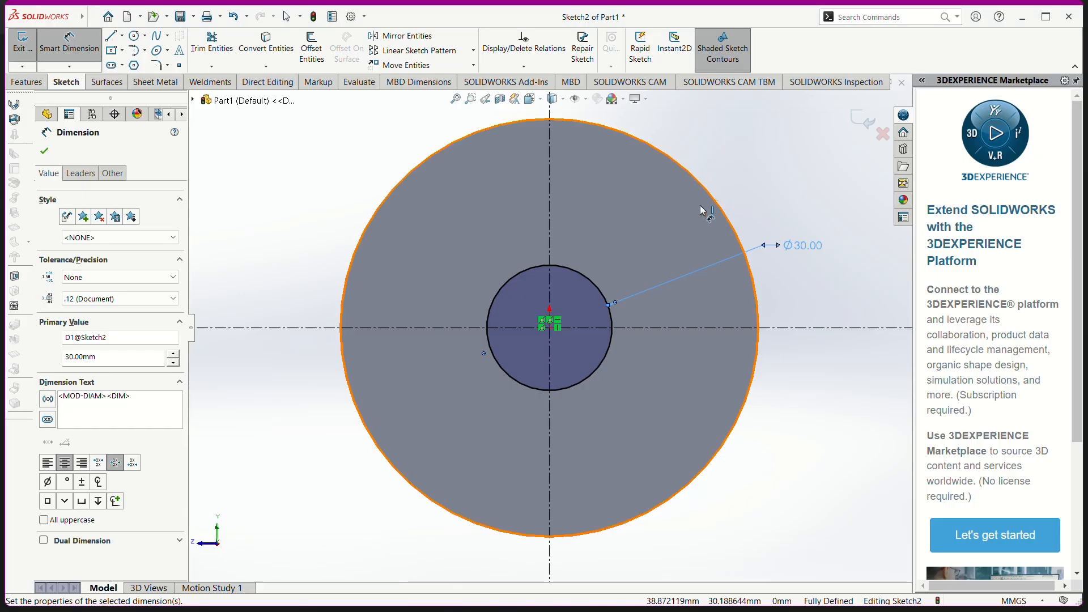
click(111, 37)
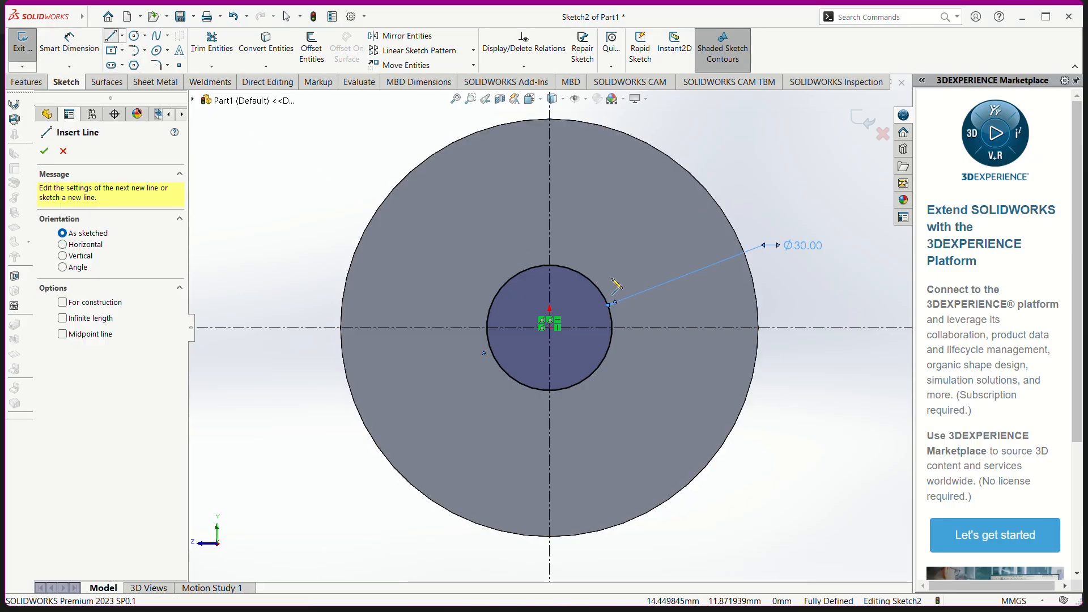
click(536, 247)
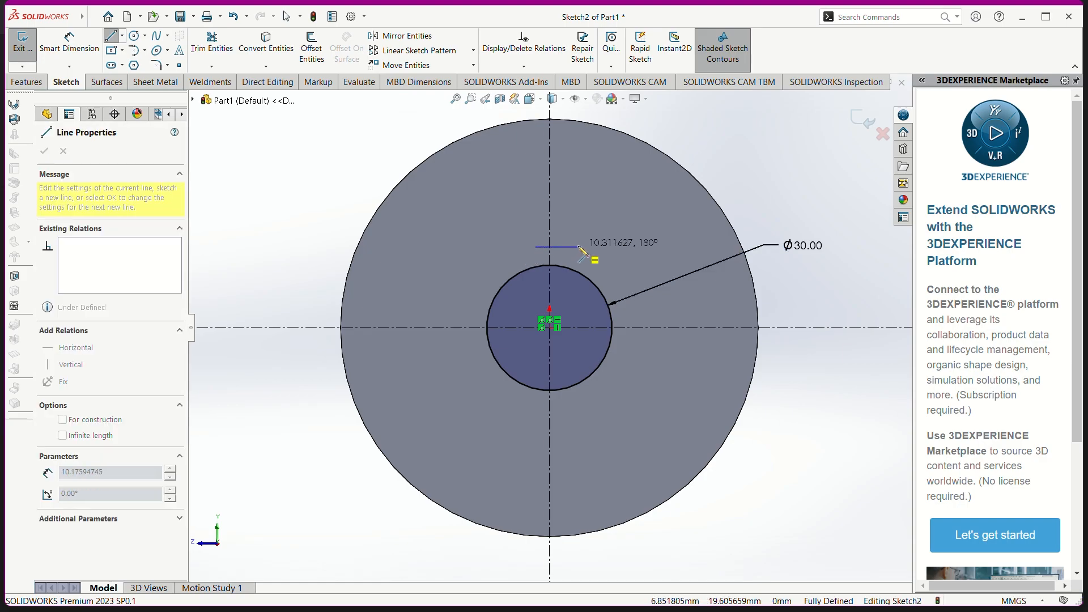
click(578, 247)
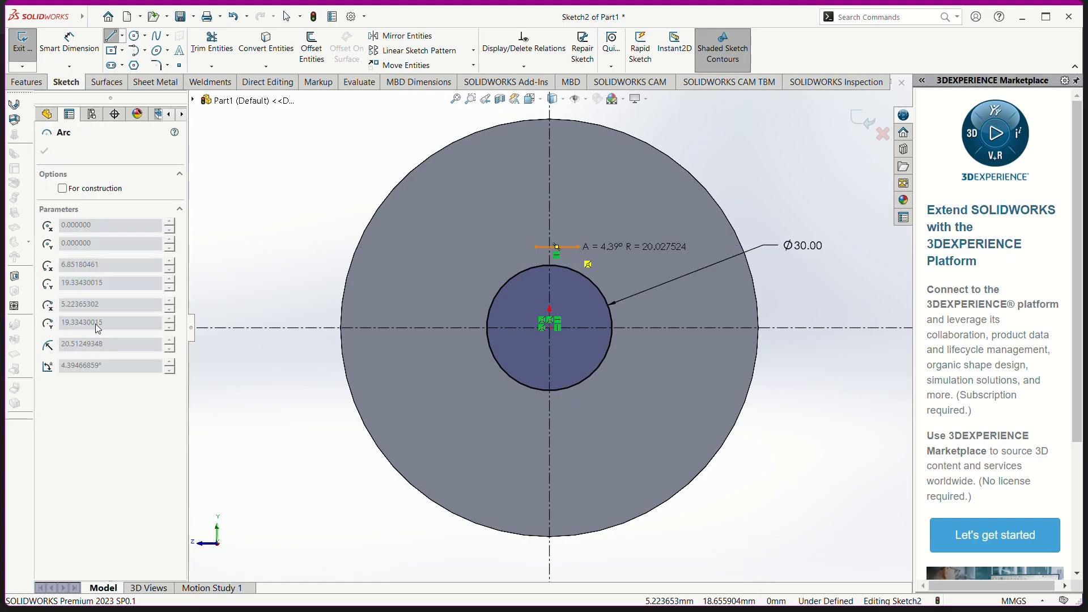
key(Escape)
key(Escape)
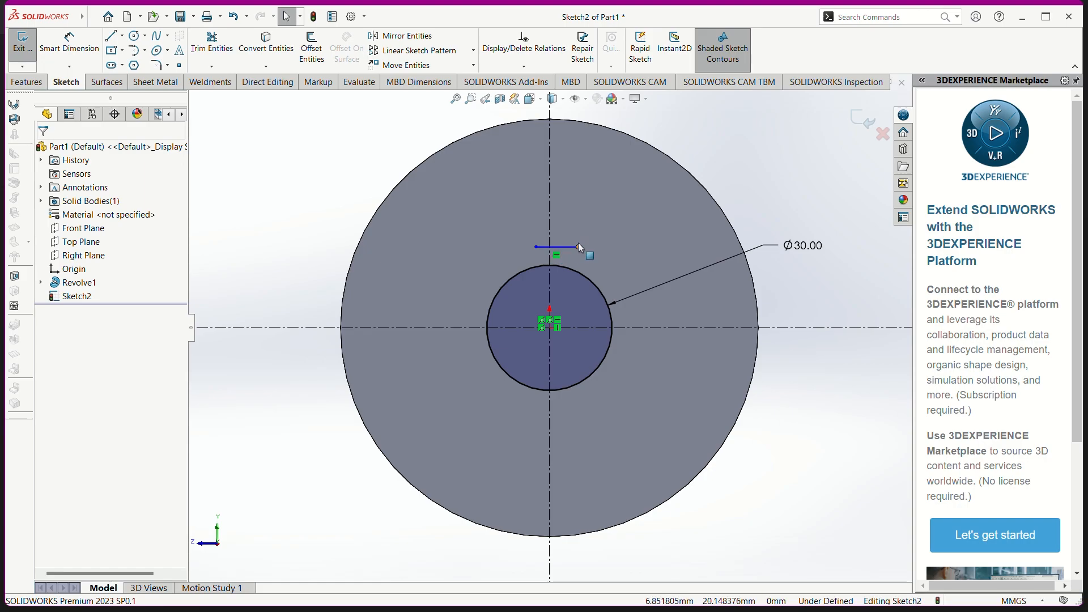
Make the two endpoints of the short horizontal line symmetric about the vertical centerline
click(536, 247)
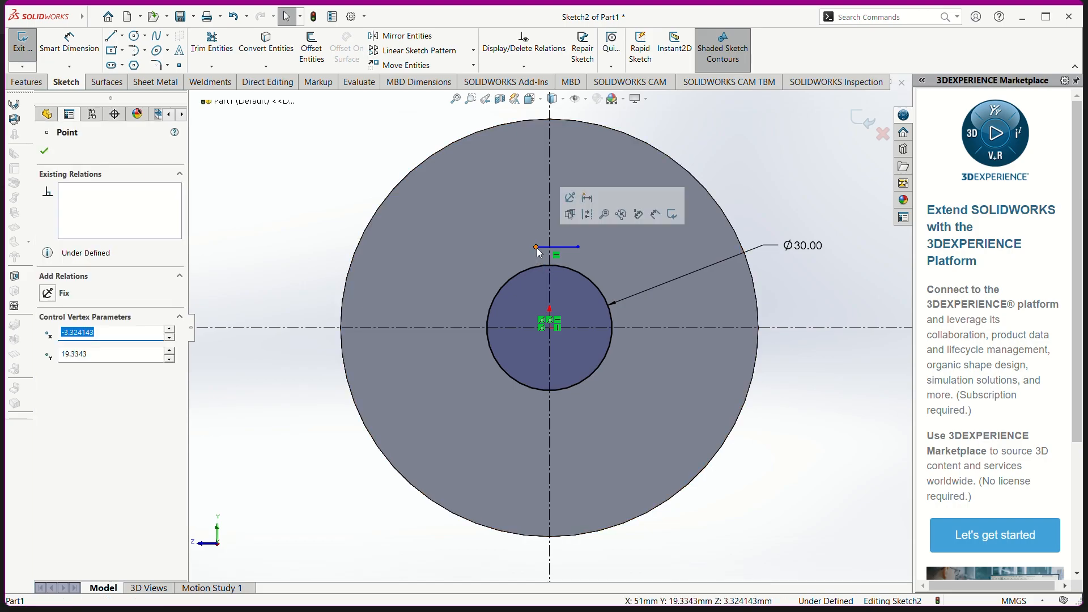
ctrl+click(578, 247)
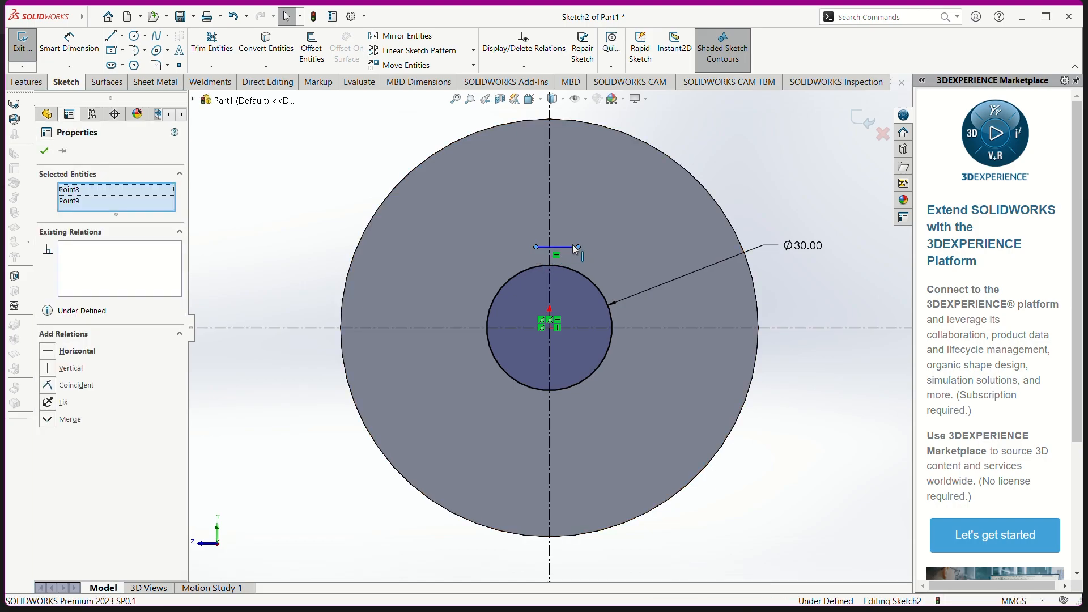
ctrl+click(550, 225)
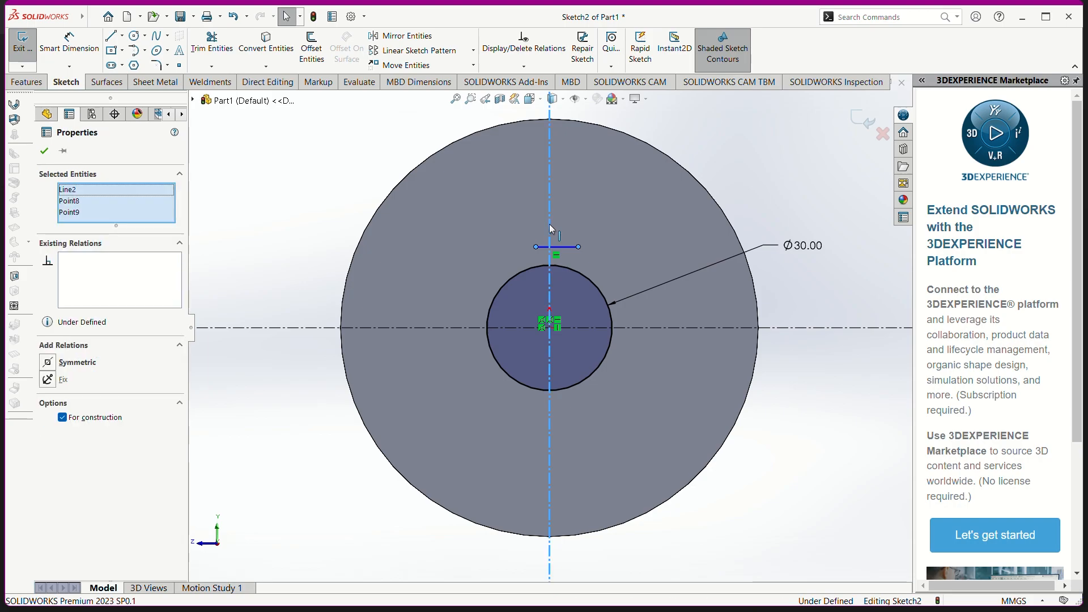
click(76, 364)
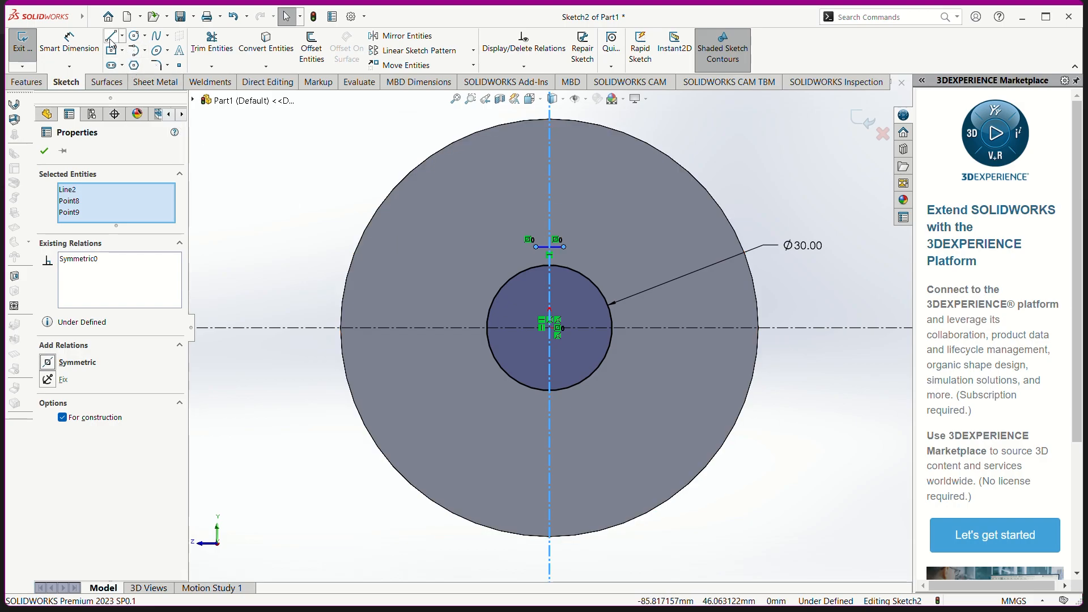
Dimension the keyway's top line 17 mm above the horizontal centerline, checking the value in the reference drawing
click(69, 42)
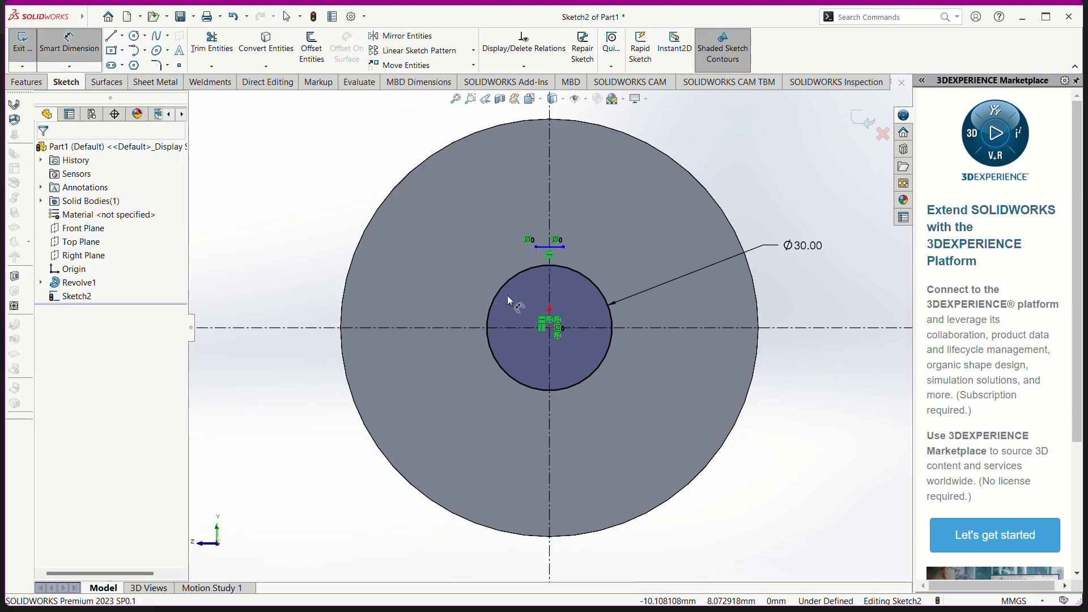
click(521, 327)
click(536, 248)
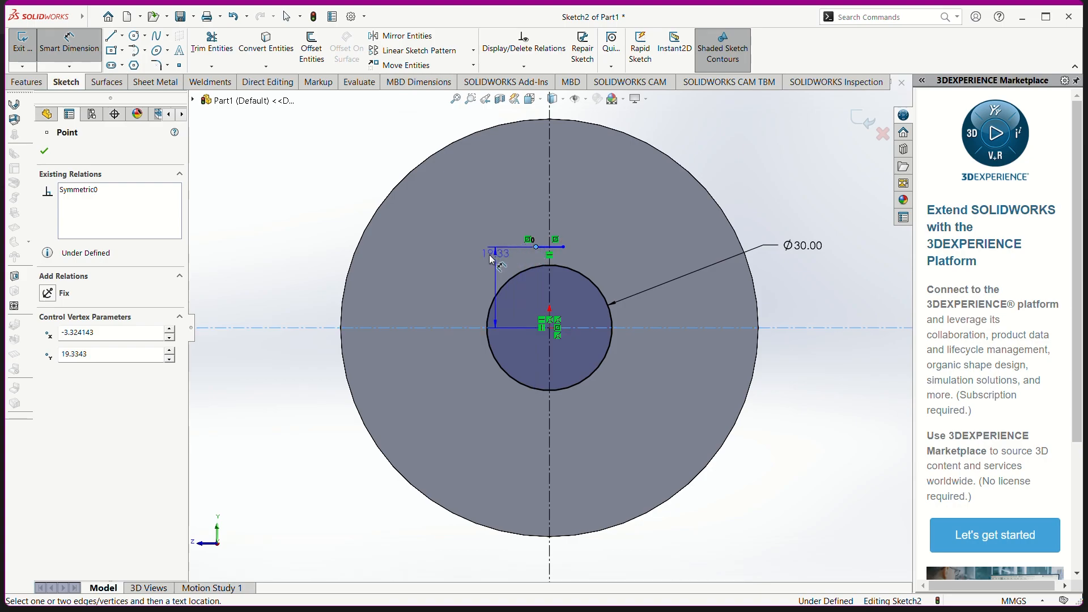
click(426, 277)
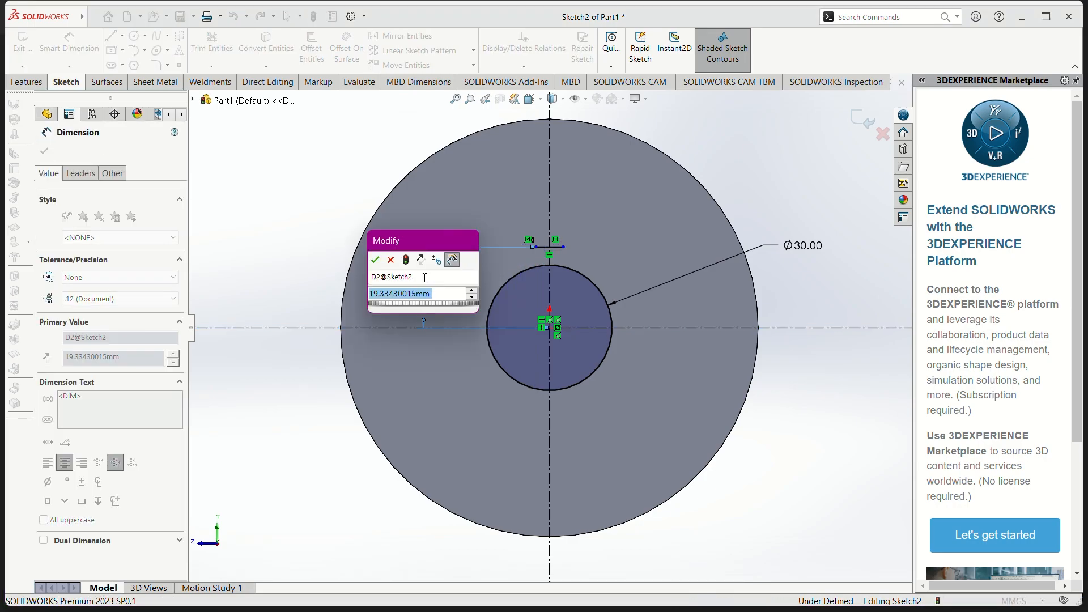
key(alt+Tab)
key(alt+Tab)
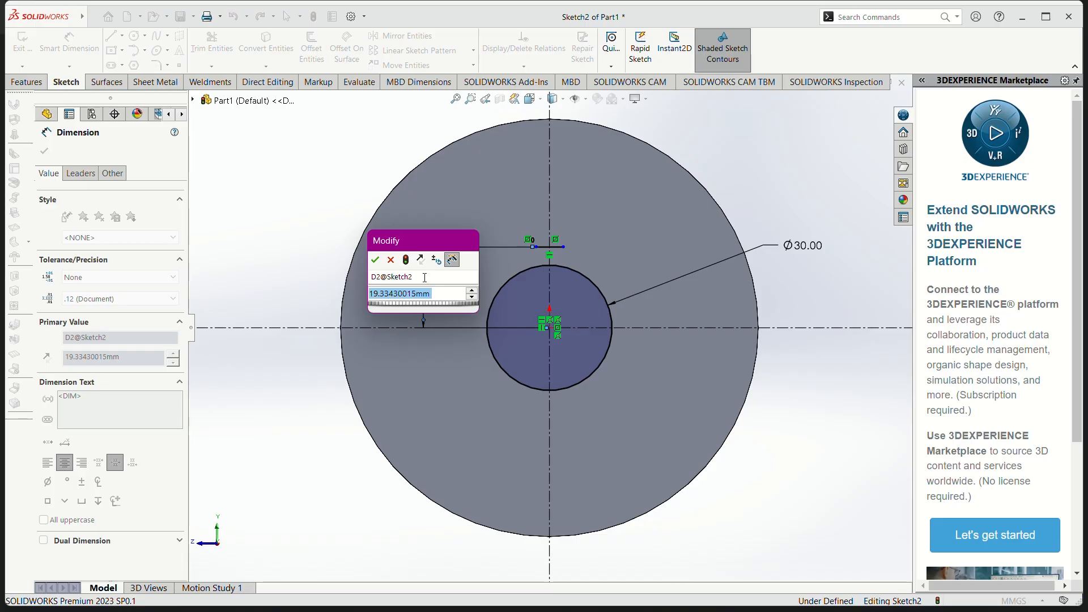
text(17)
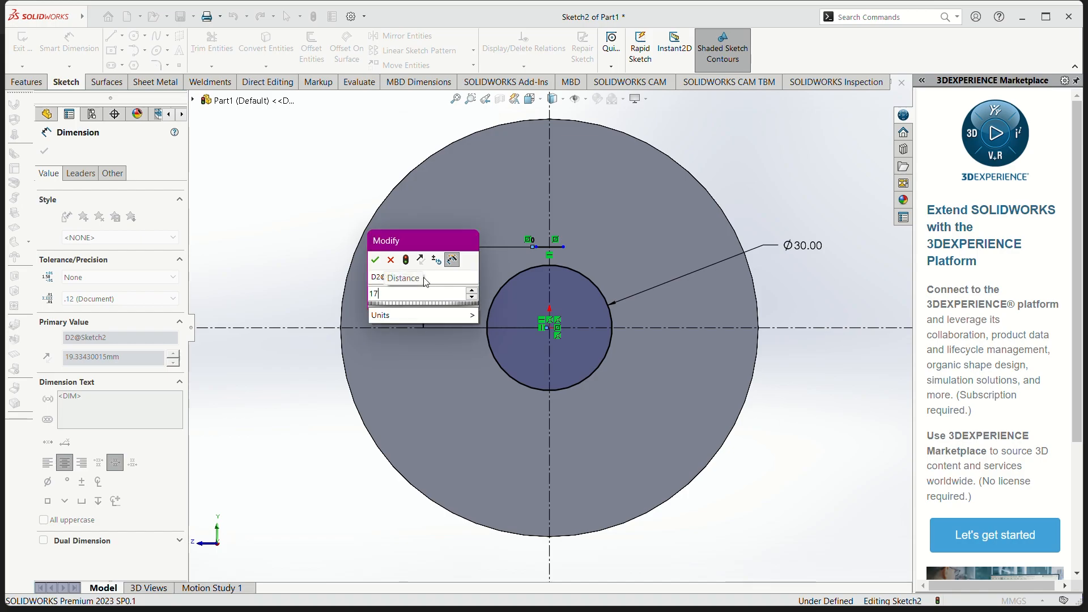
key(Return)
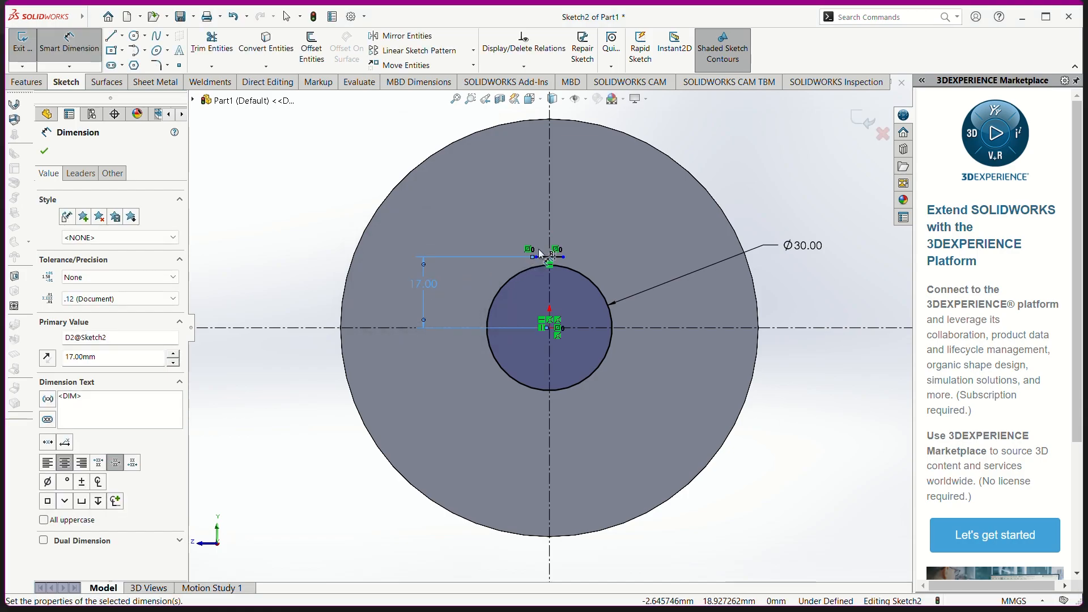
Dimension the length of the keyway's top line to 8 mm, as given in the reference drawing
click(546, 259)
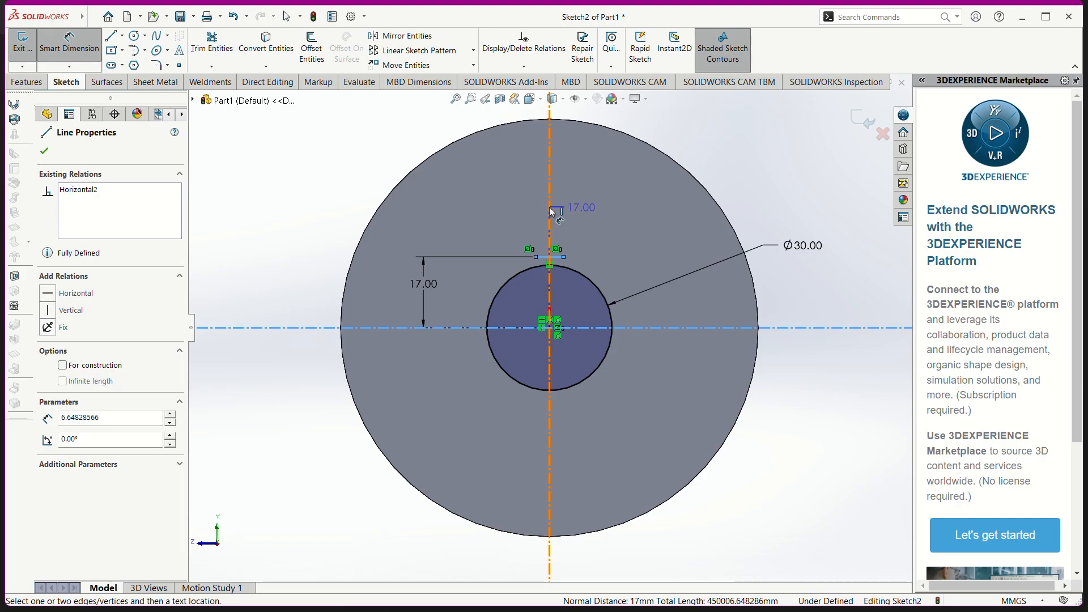
key(Escape)
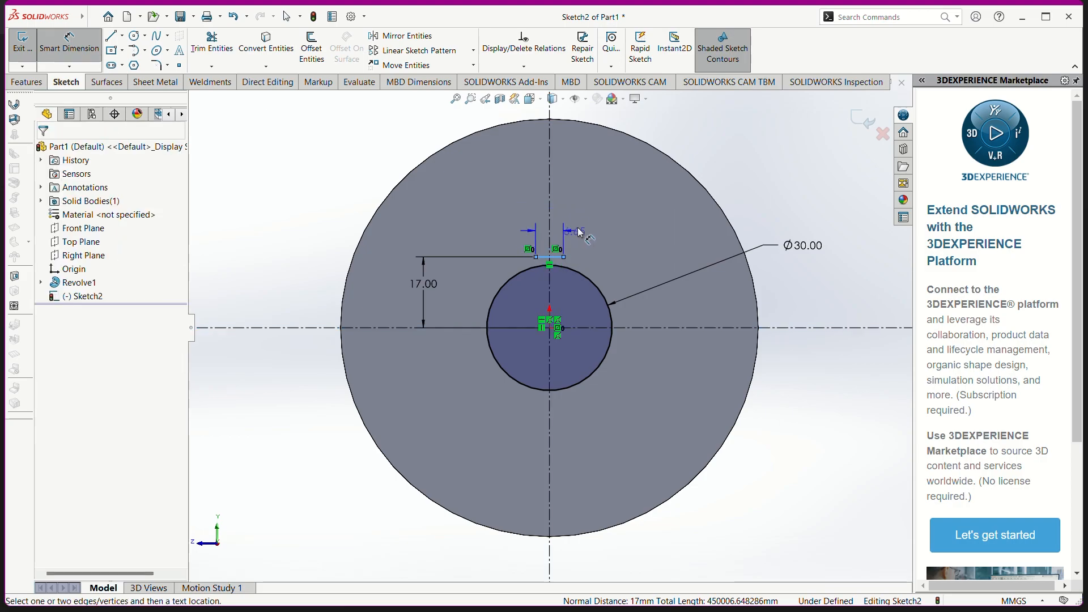
click(596, 222)
key(alt+Tab)
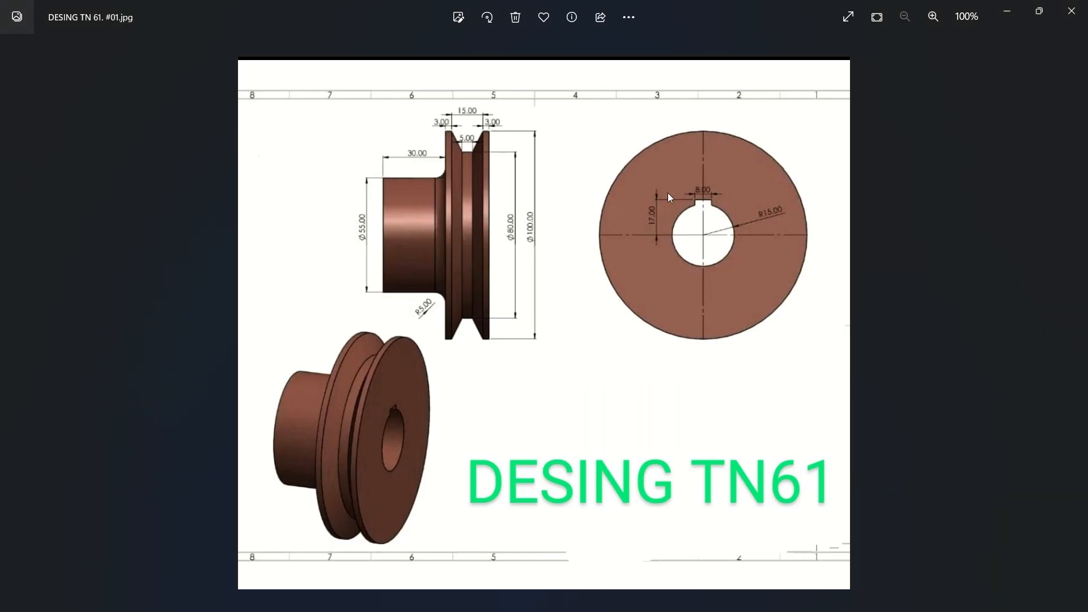
key(alt+Tab)
text(8)
key(Return)
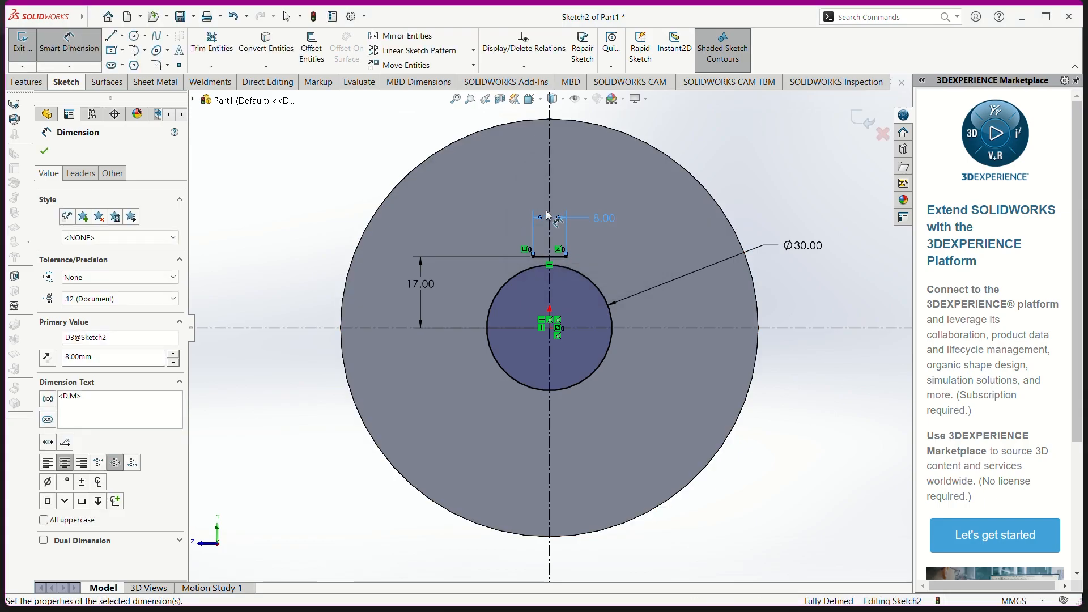
Draw a vertical line from the left end of the keyway's top line down to the bore circle
click(110, 36)
scroll(545, 258, down, 3)
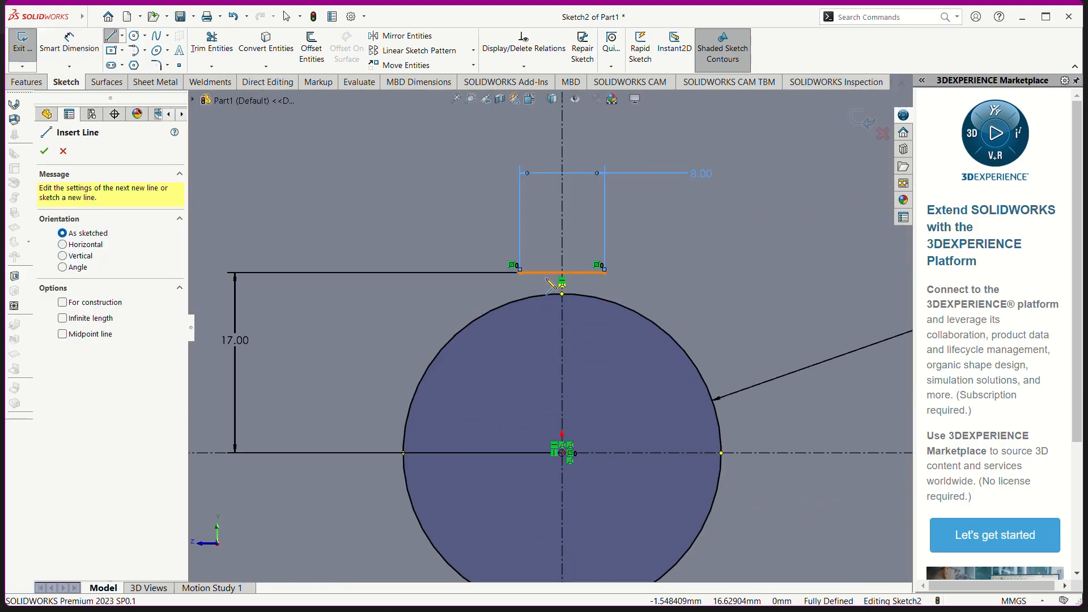
scroll(549, 278, down, 2)
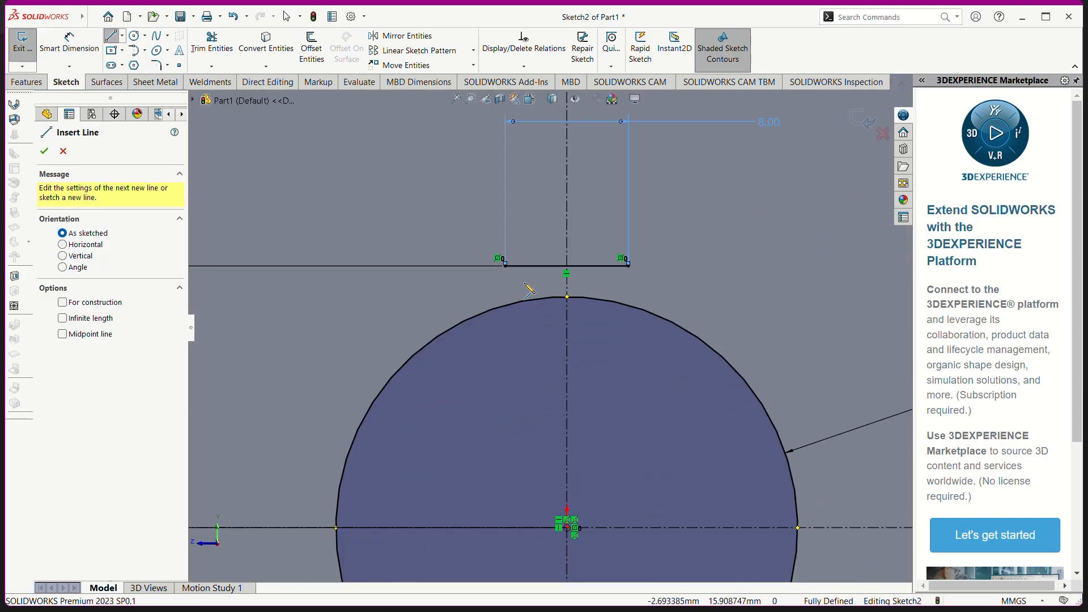
click(505, 265)
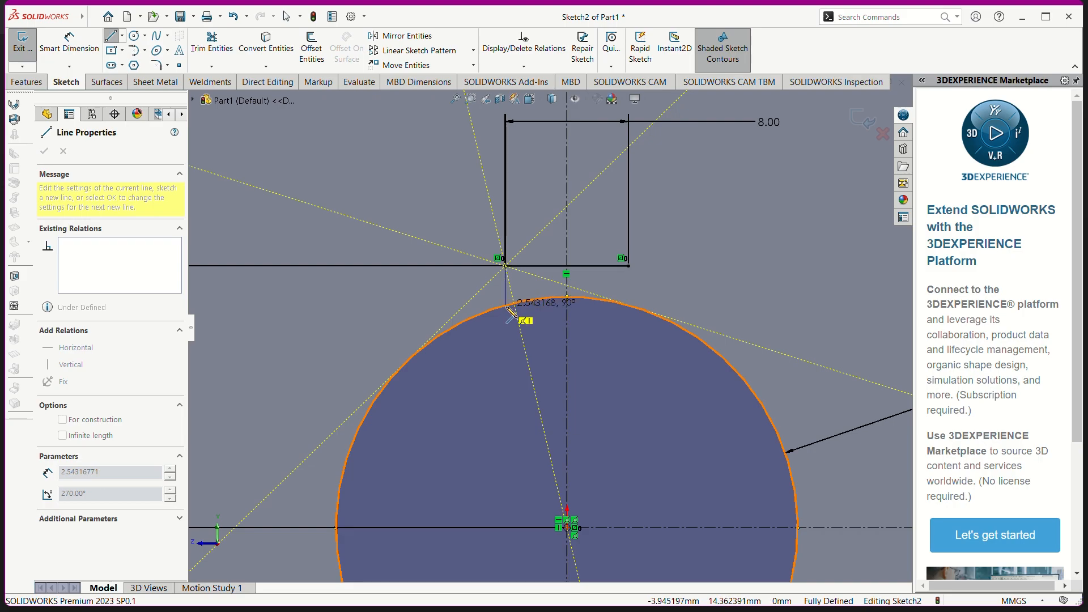
click(505, 305)
key(Escape)
key(Escape)
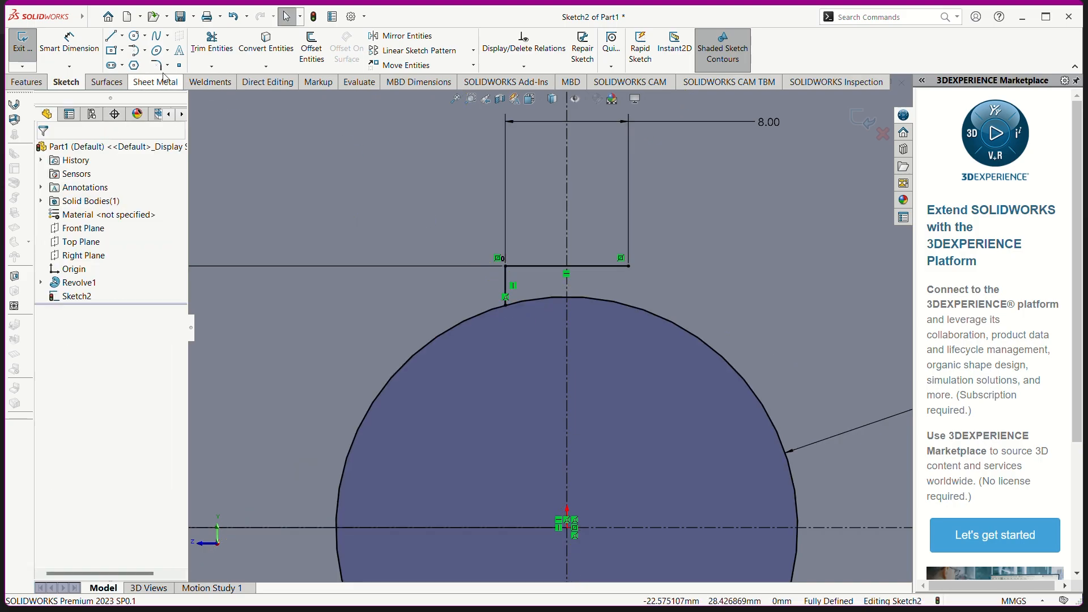
Draw a vertical line about 2.5 mm long from the right end of the keyway's top line down to the bore circle
click(85, 45)
click(111, 38)
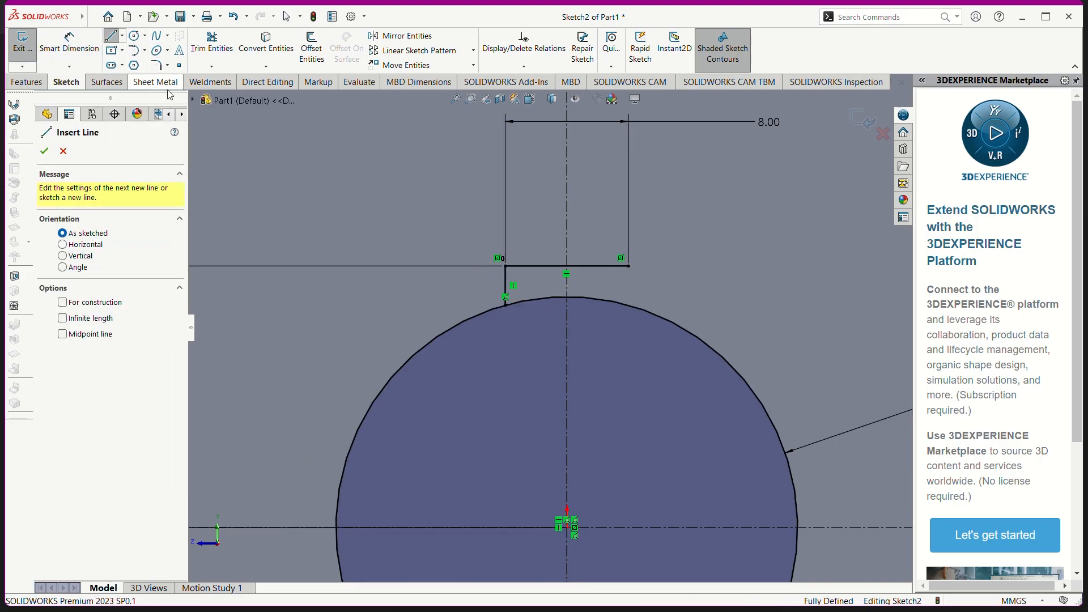
click(627, 265)
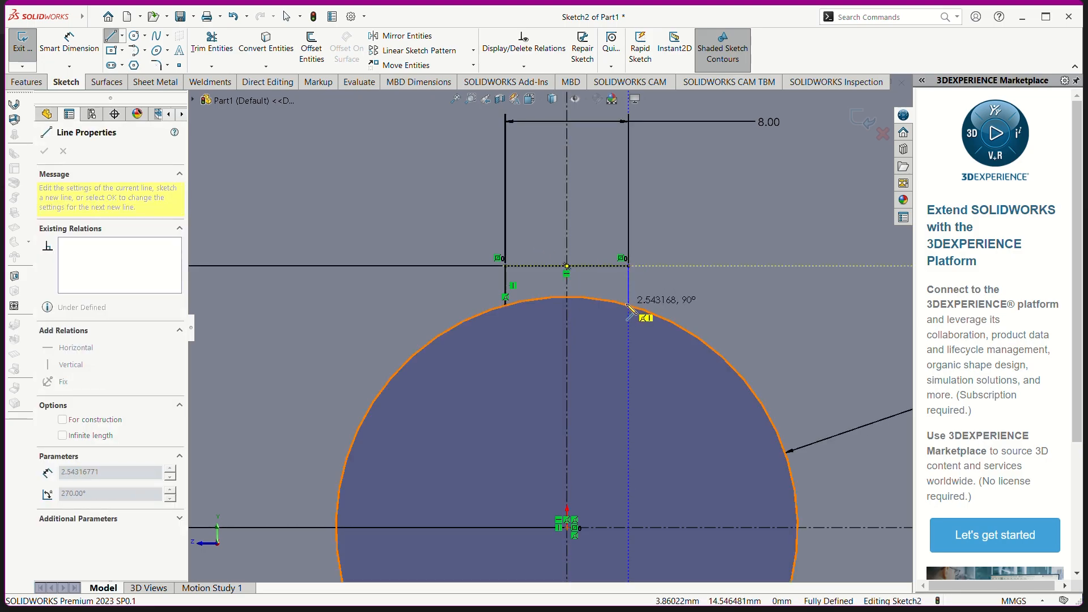
click(627, 304)
key(Escape)
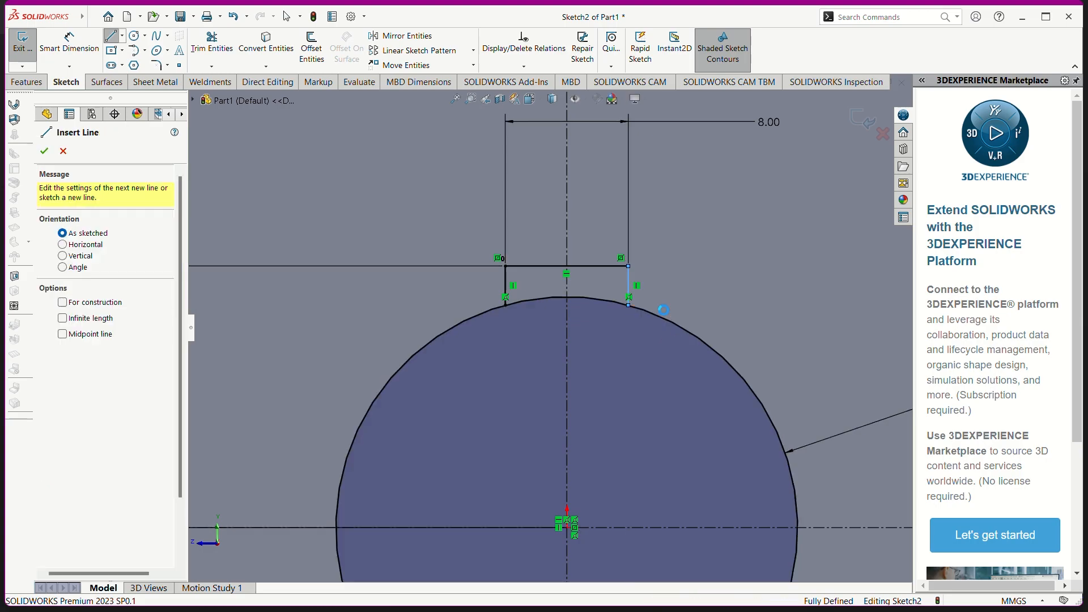
key(Escape)
Check the keyway in the reference drawing and trim away the bore circle's arc between the keyway's two side lines
scroll(603, 391, up, 3)
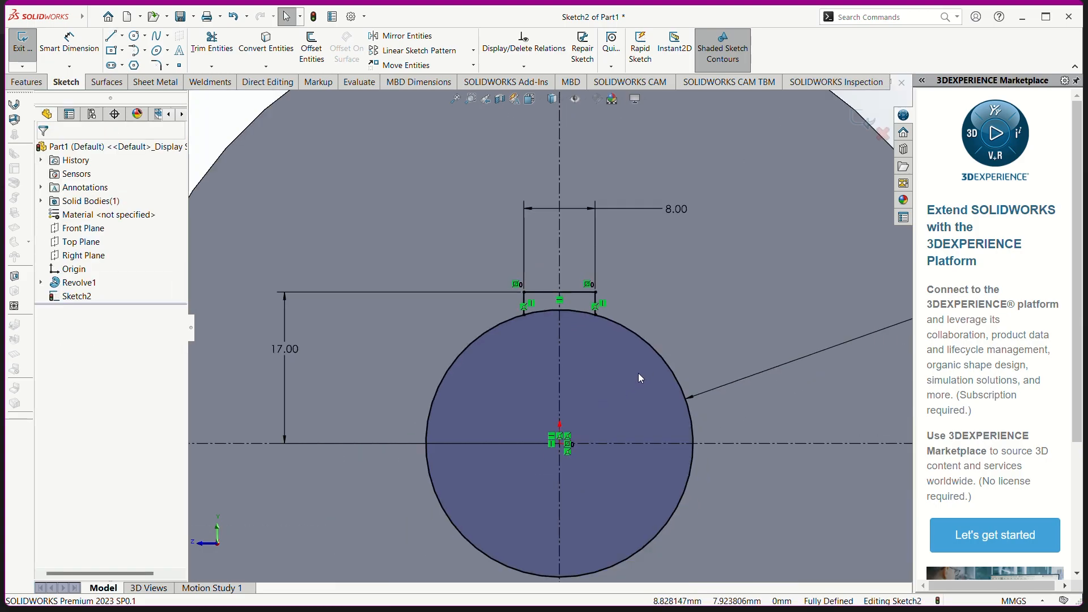
key(alt+Tab)
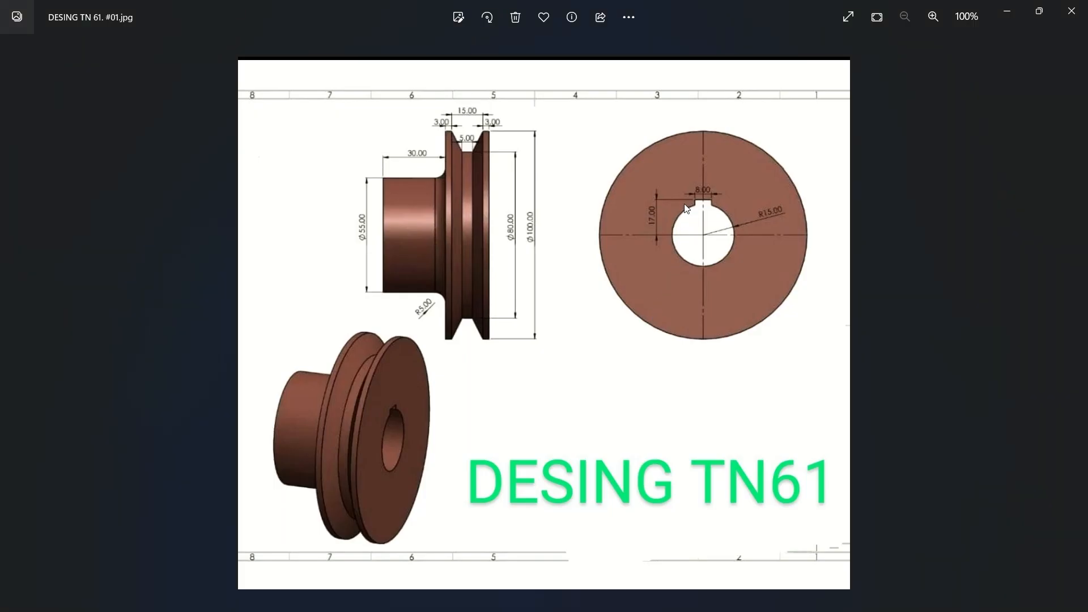
key(alt+Tab)
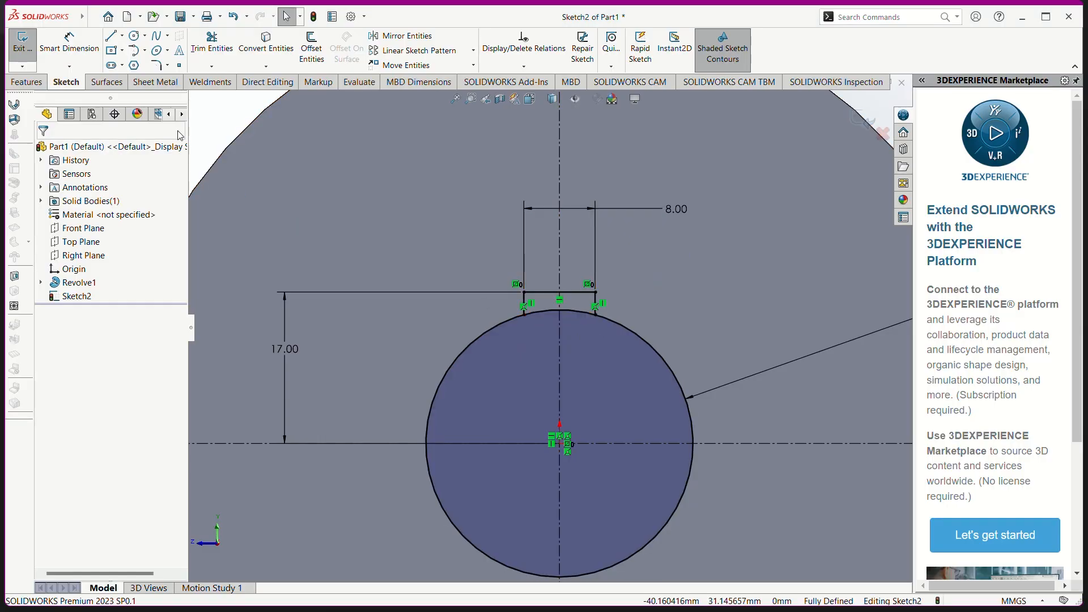
click(221, 59)
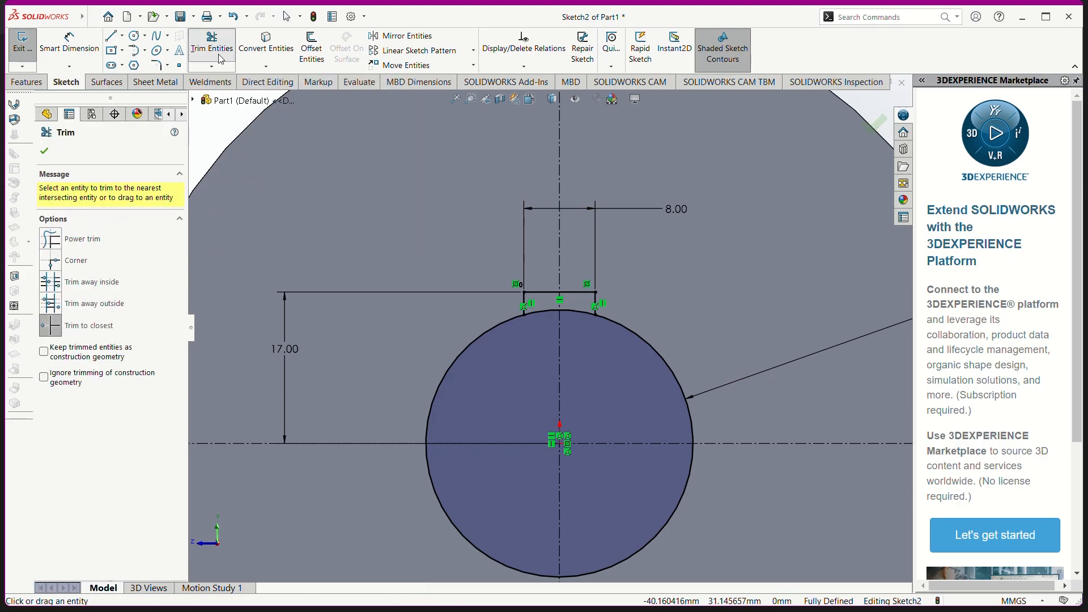
click(548, 312)
click(579, 312)
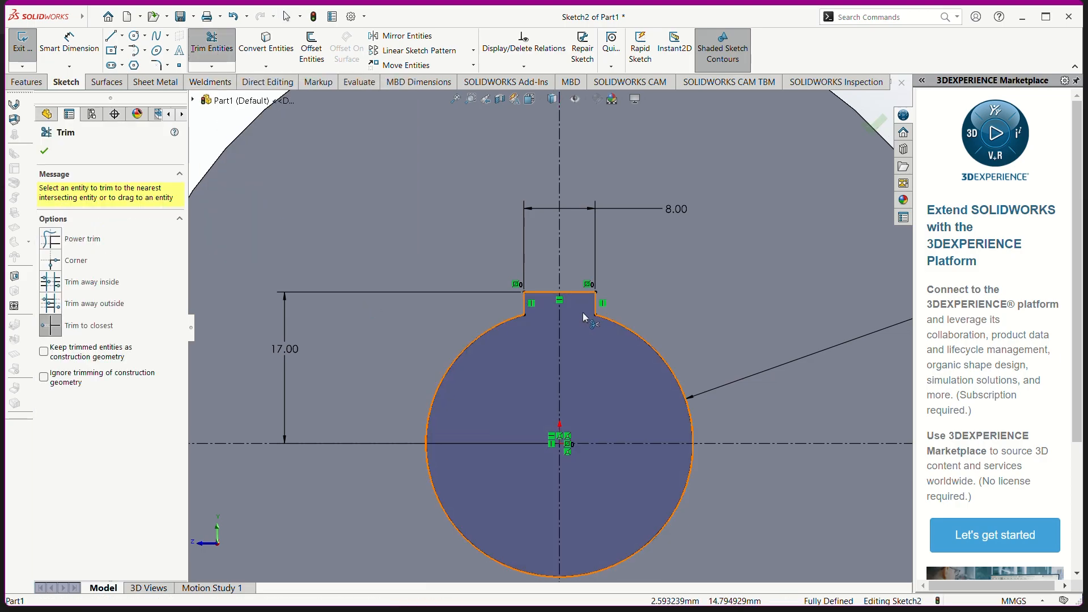
scroll(629, 442, up, 2)
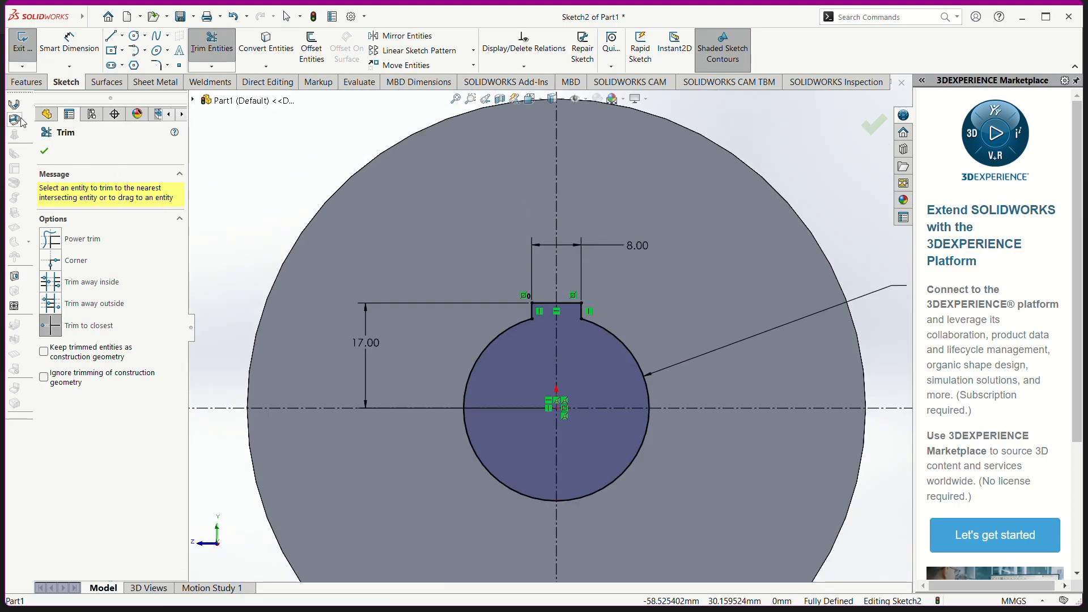
click(45, 152)
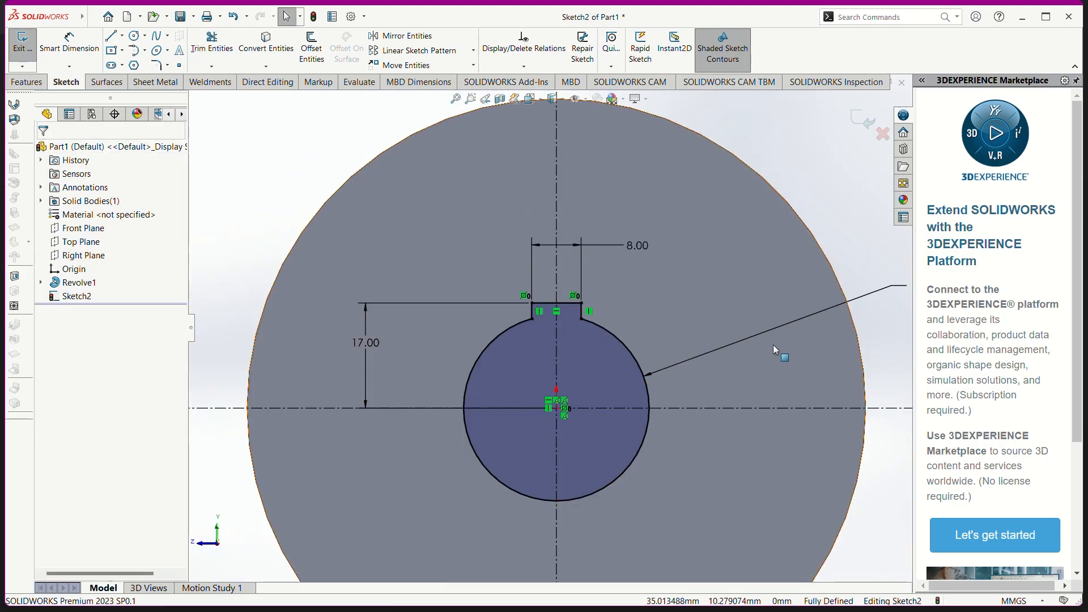
Cut the bore and keyway profile Through All the pulley with an Extruded Cut, after checking the reference drawing
key(alt+Tab)
key(alt+Tab)
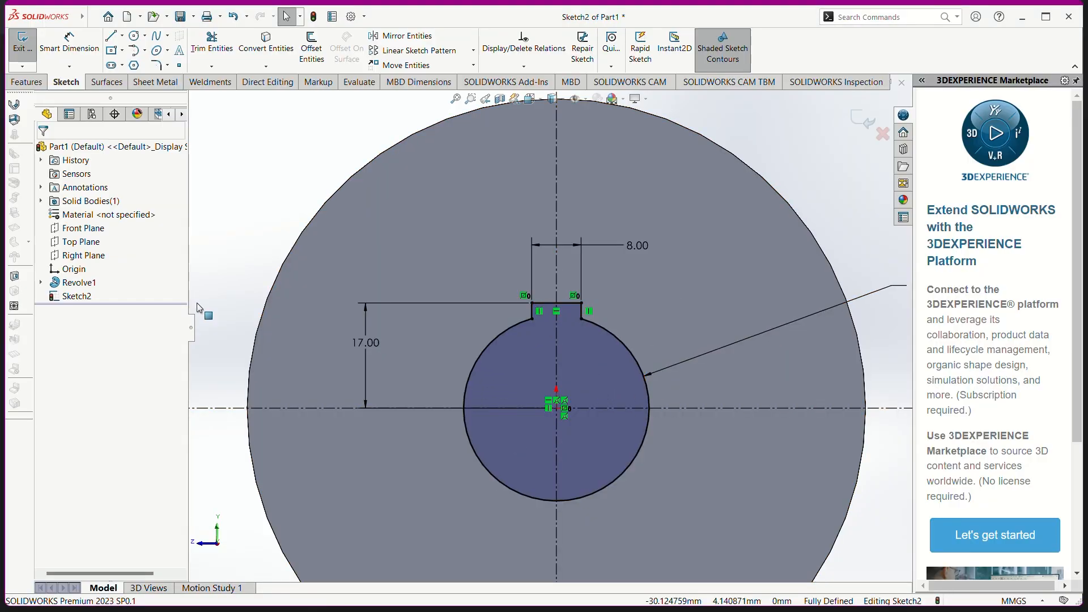
click(29, 84)
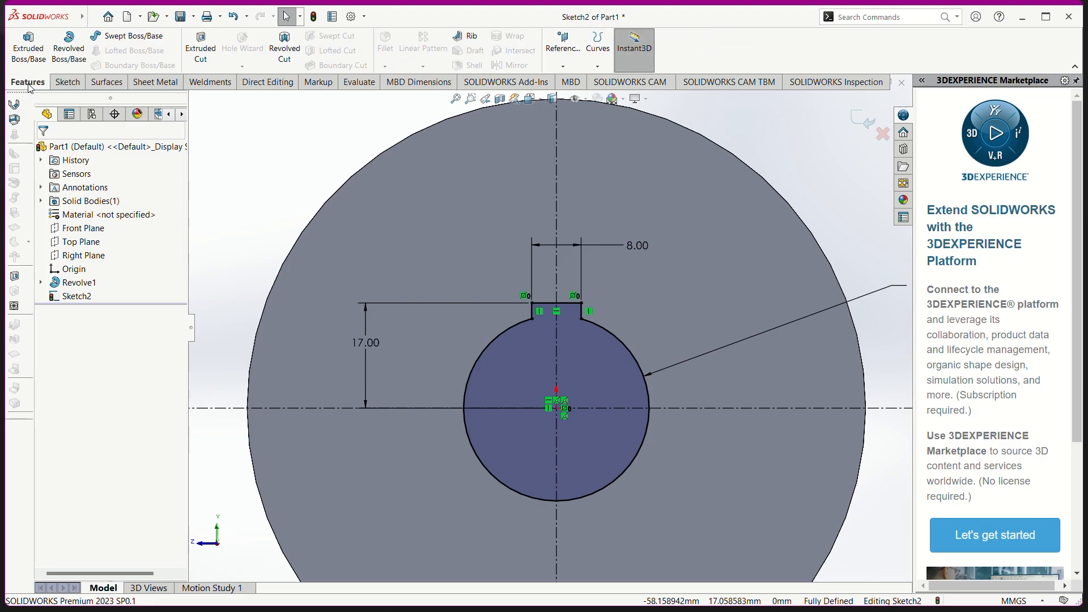
click(199, 54)
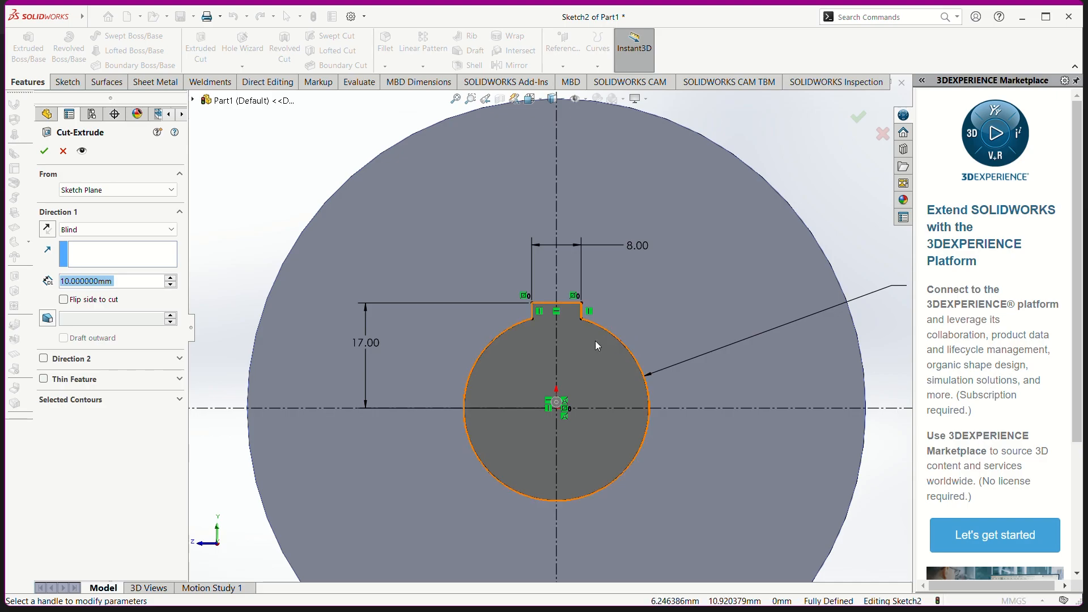
middle_drag(844, 195, 821, 234)
scroll(796, 231, up, 3)
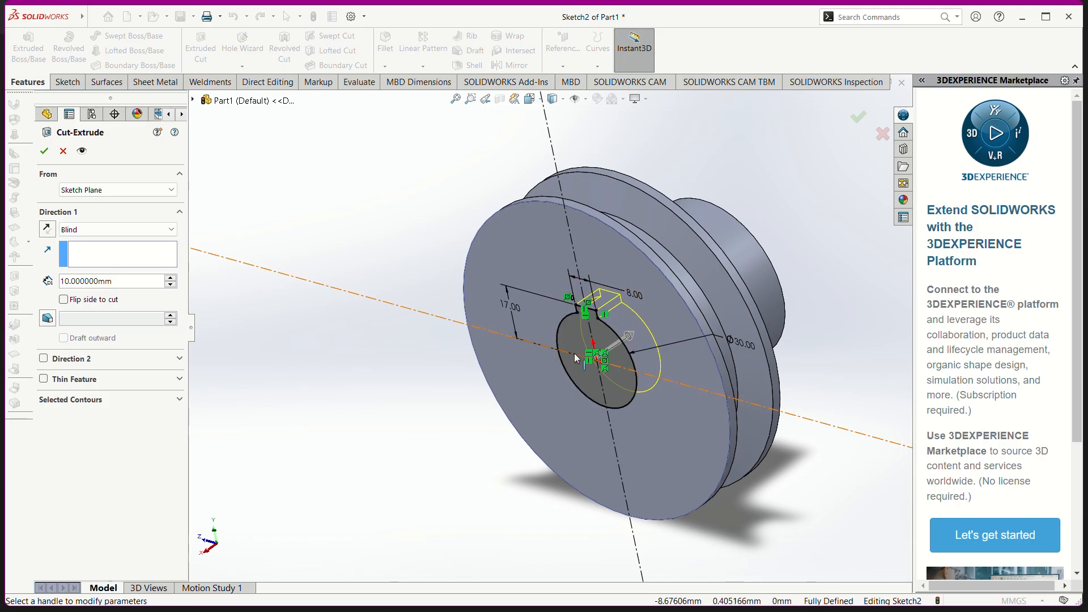
click(132, 229)
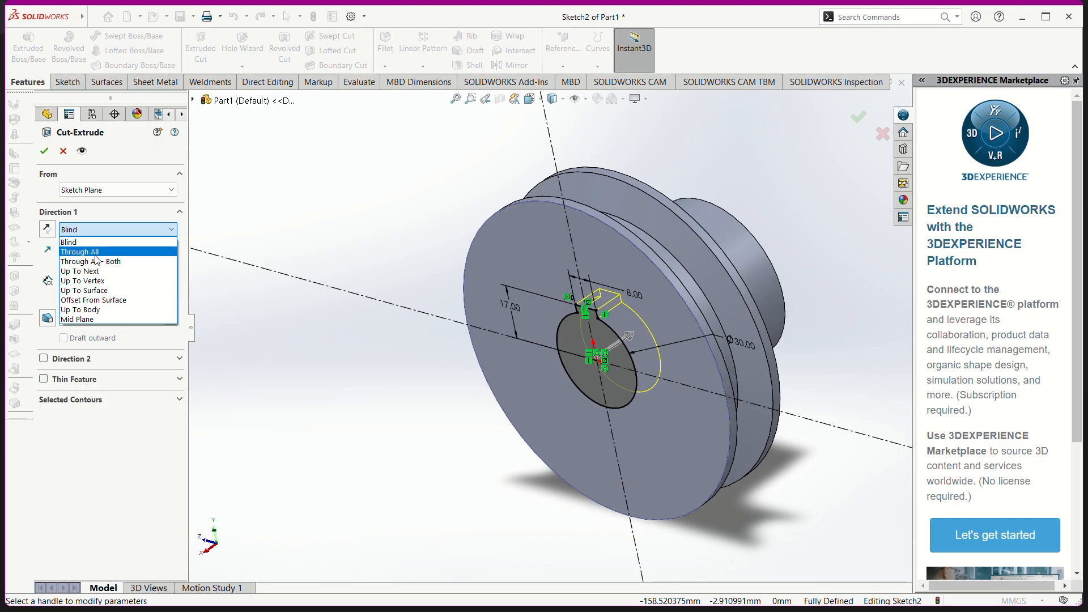
click(96, 251)
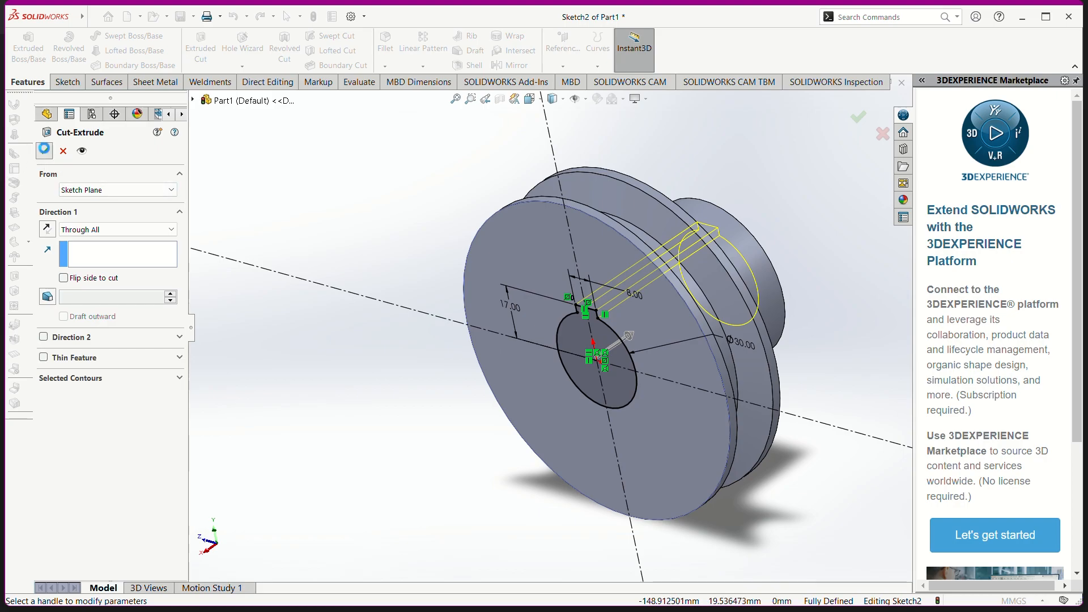
click(47, 152)
Examine the pulley from both ends and the side, comparing its groove, hub fillet, bore and keyway with the reference drawing
middle_drag(338, 442, 512, 417)
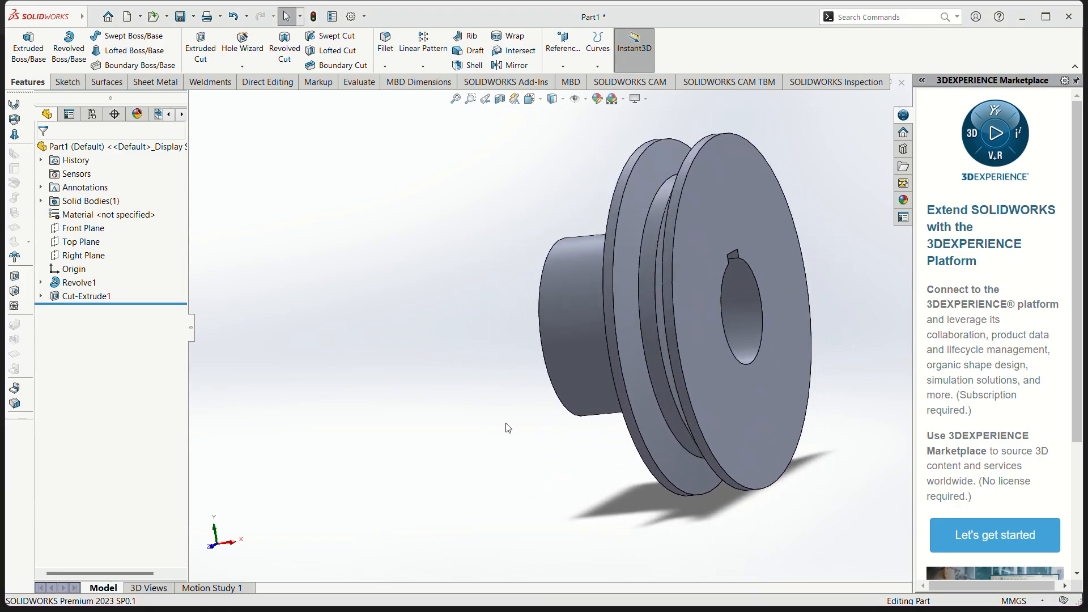
key(alt+Tab)
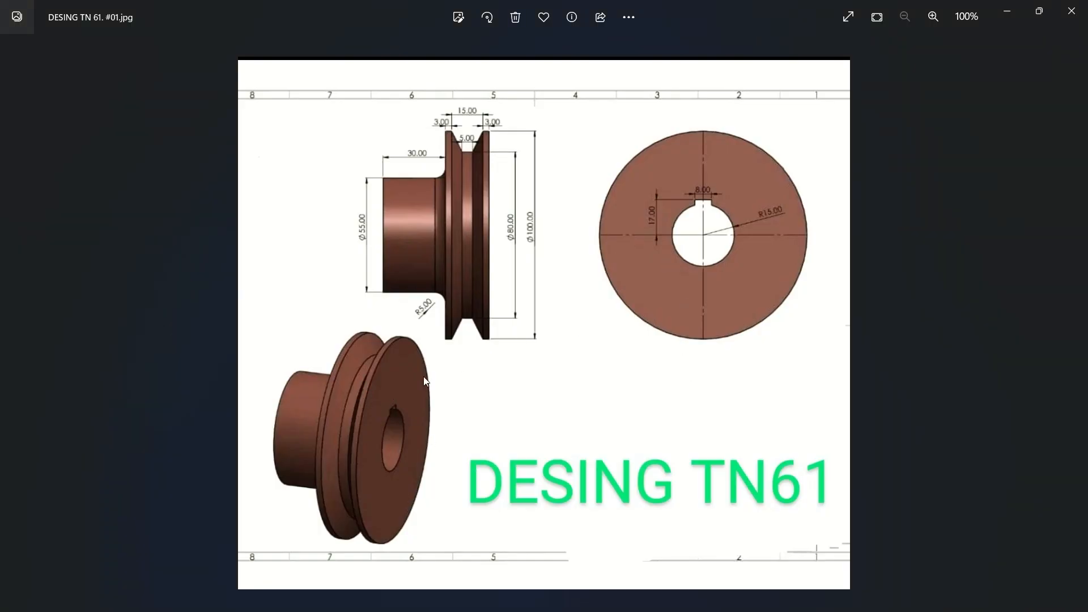
key(alt+Tab)
middle_drag(845, 246, 452, 449)
key(alt+Tab)
key(alt+Tab)
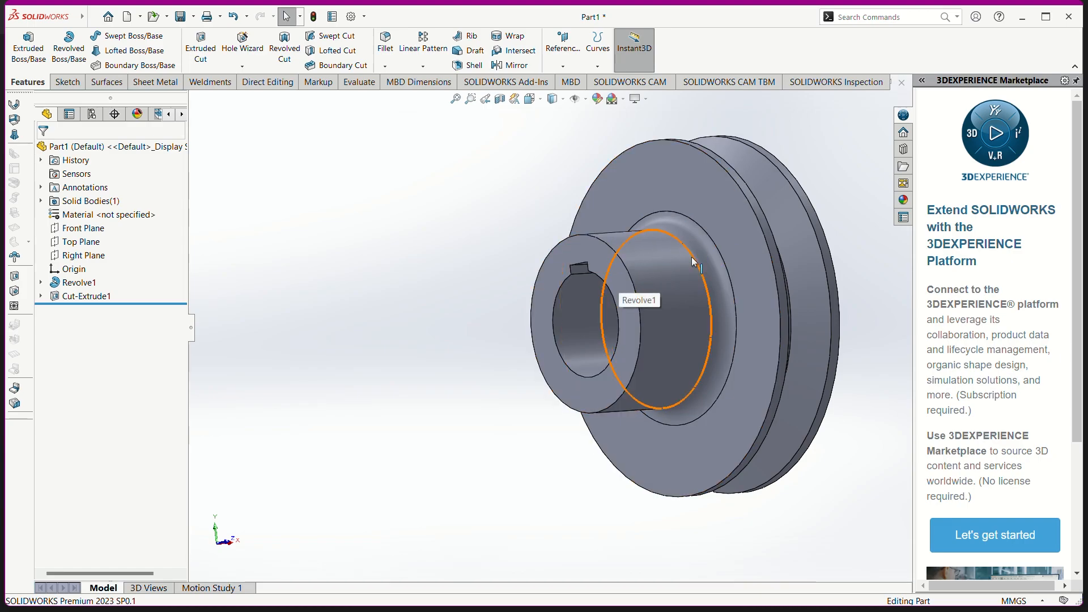
scroll(872, 260, up, 2)
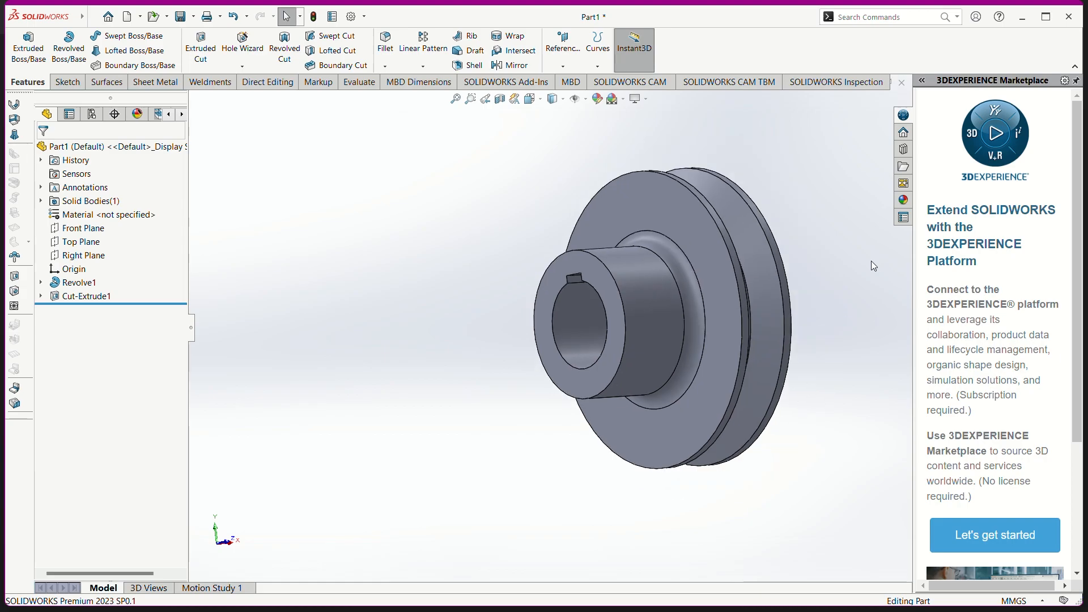
middle_drag(830, 280, 448, 265)
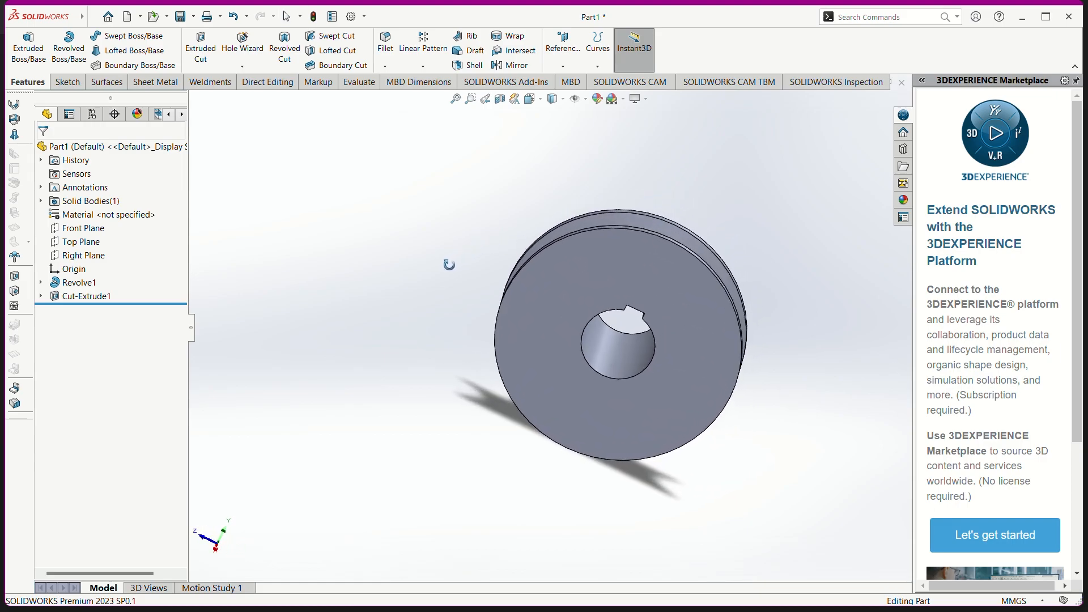
middle_drag(787, 457, 668, 460)
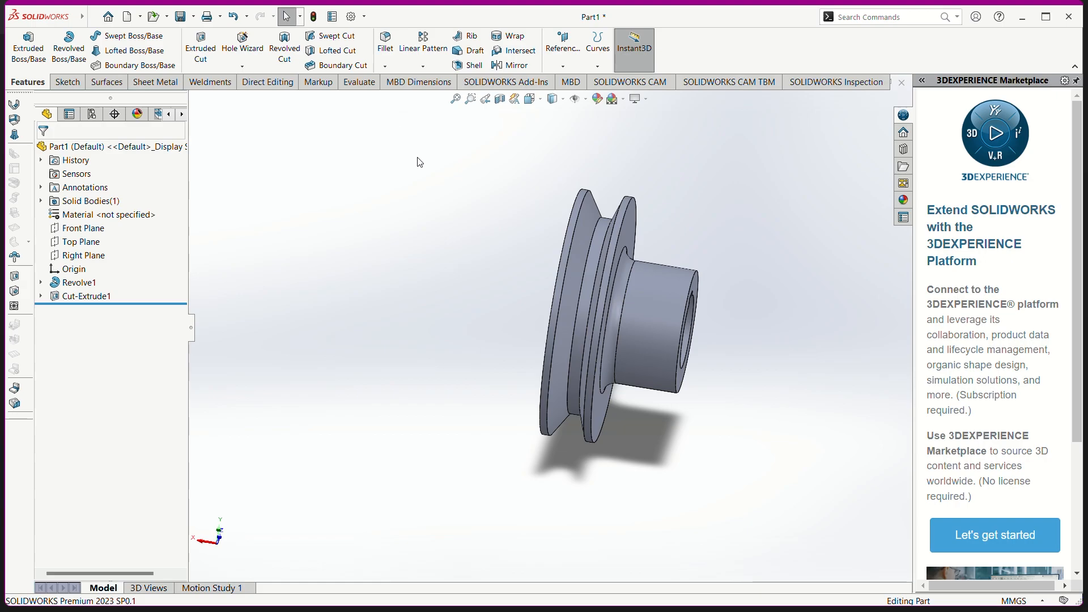
middle_drag(522, 482, 657, 515)
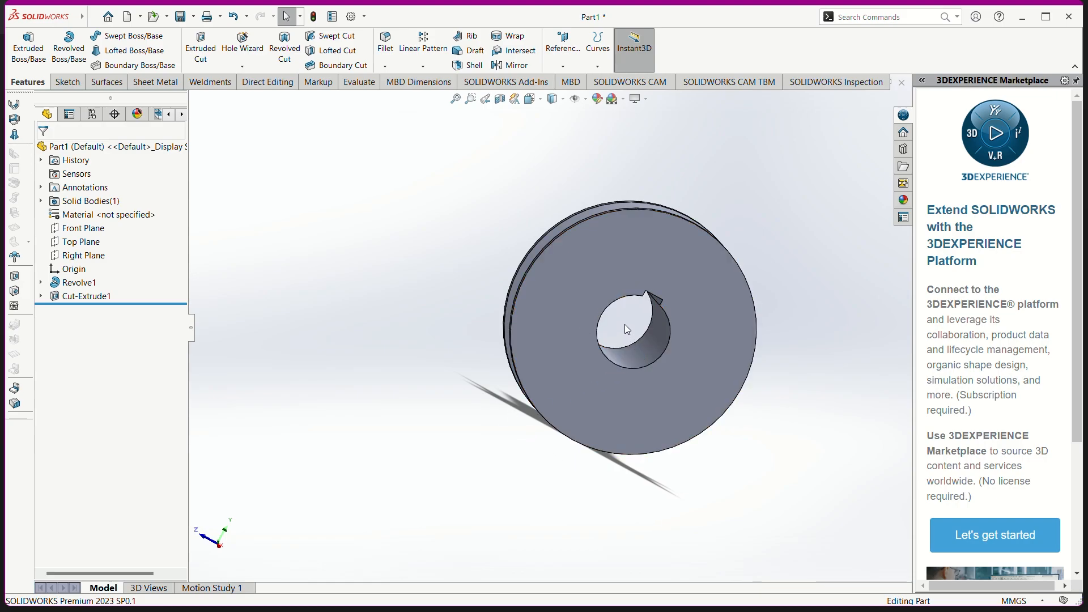
middle_drag(813, 400, 616, 453)
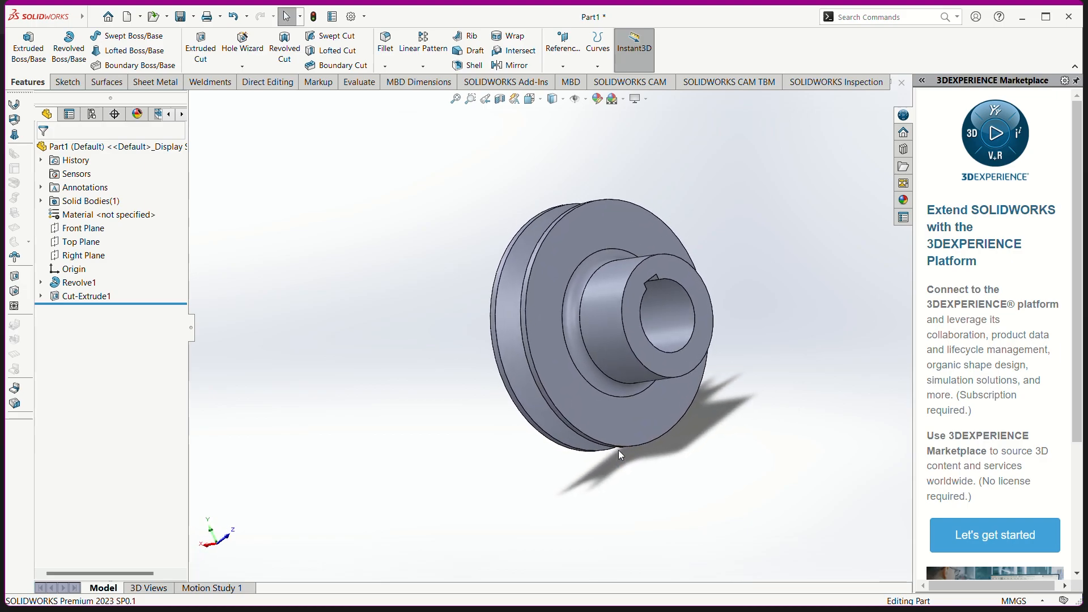